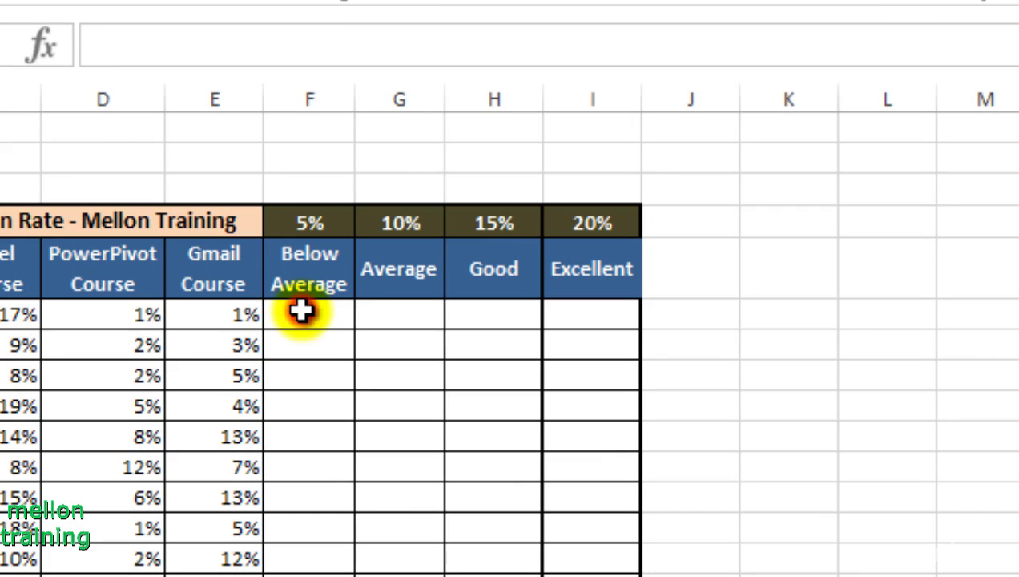
- Enter =$F$4 in the January Below Average cell and fill it down to December
{"action": "left_click", "coordinate": [301, 311]}
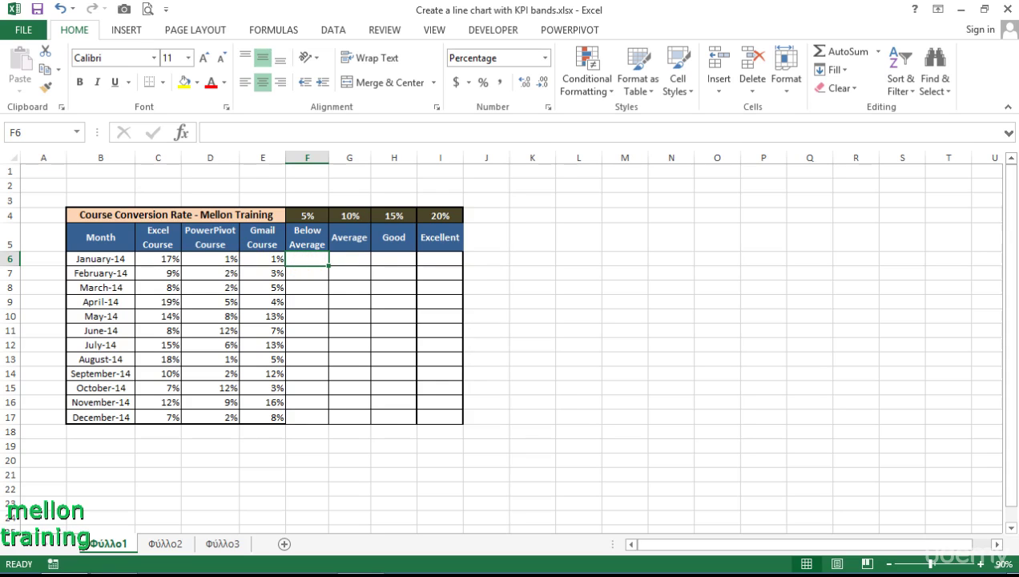
{"action": "key", "text": "alt+Tab"}
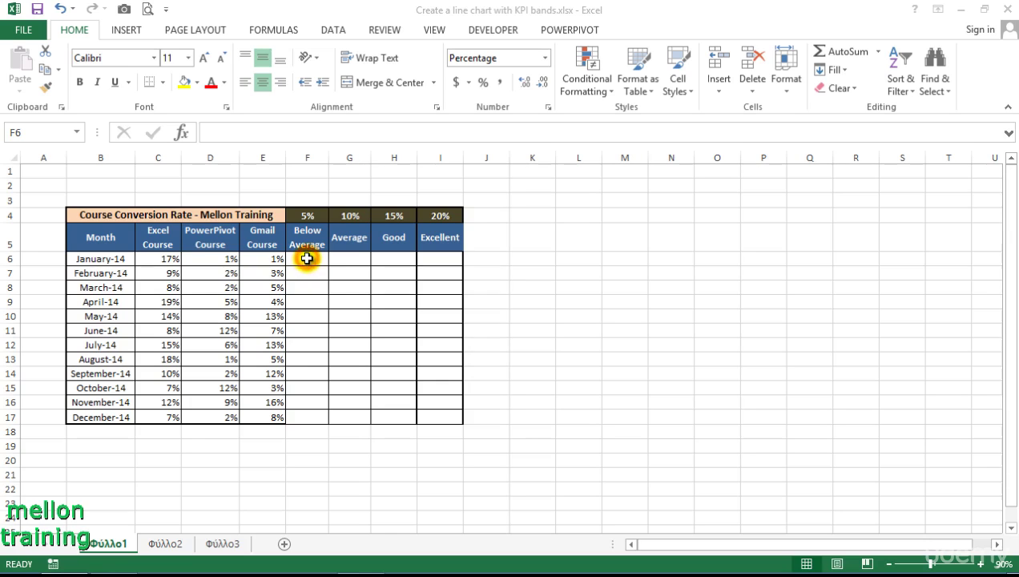
{"action": "left_click", "coordinate": [306, 257]}
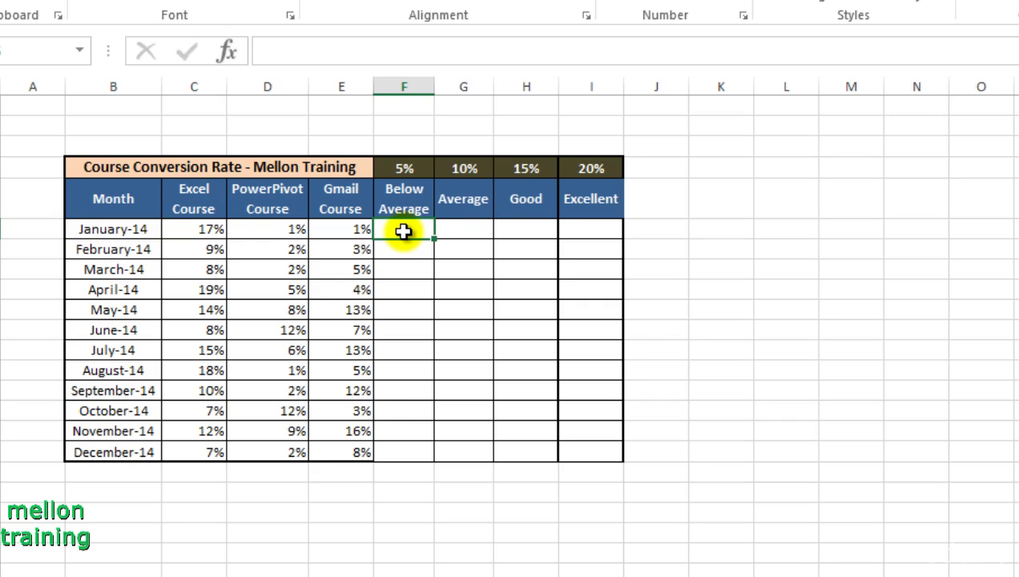
{"action": "type", "text": "="}
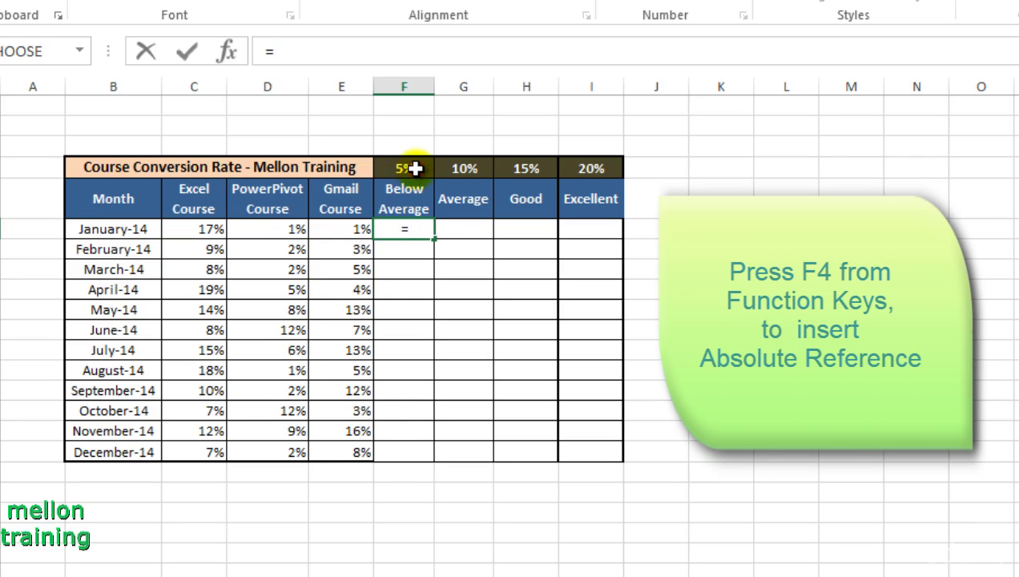
{"action": "left_click", "coordinate": [416, 168]}
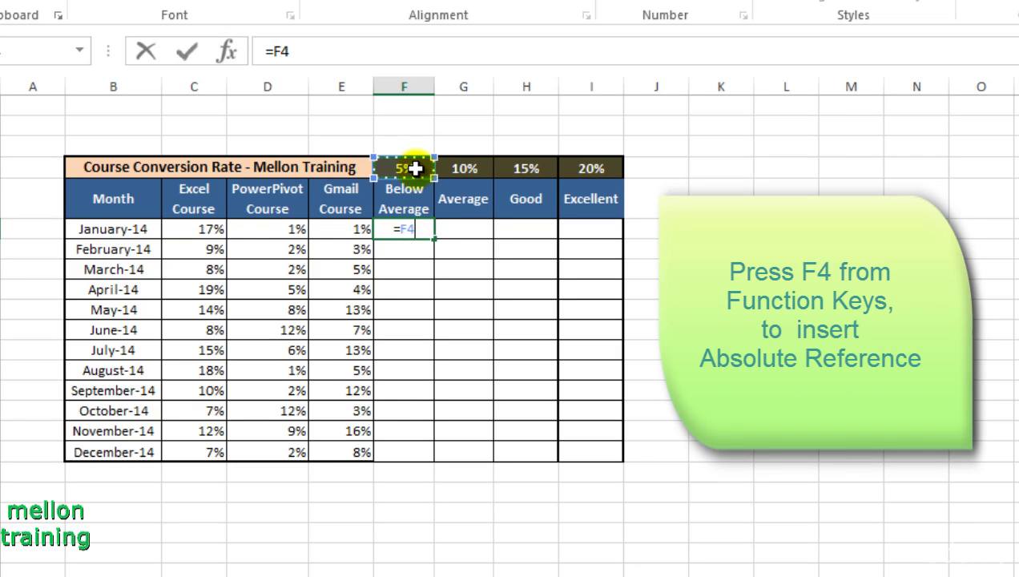
{"action": "key", "text": "F4"}
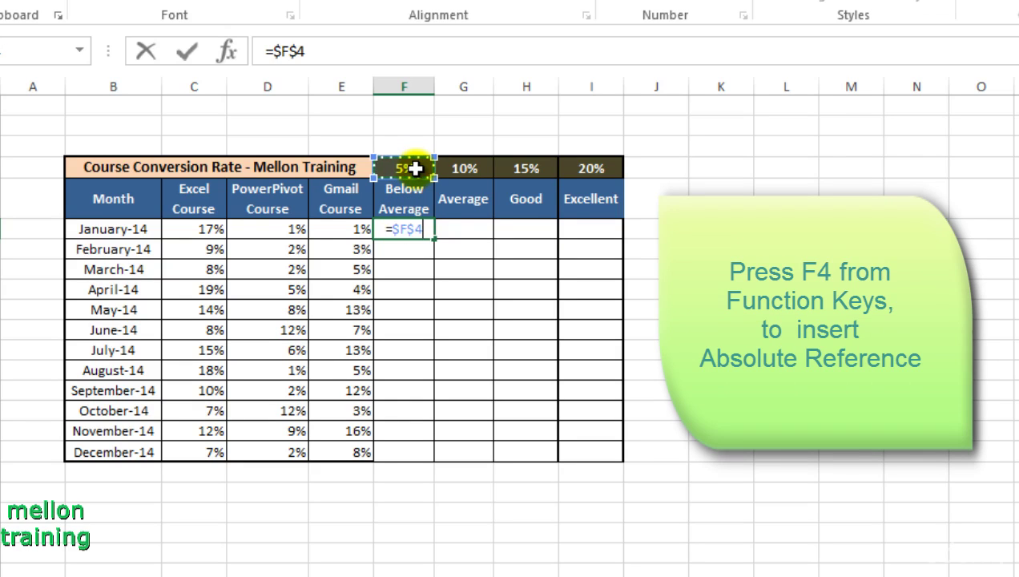
{"action": "key", "text": "Return"}
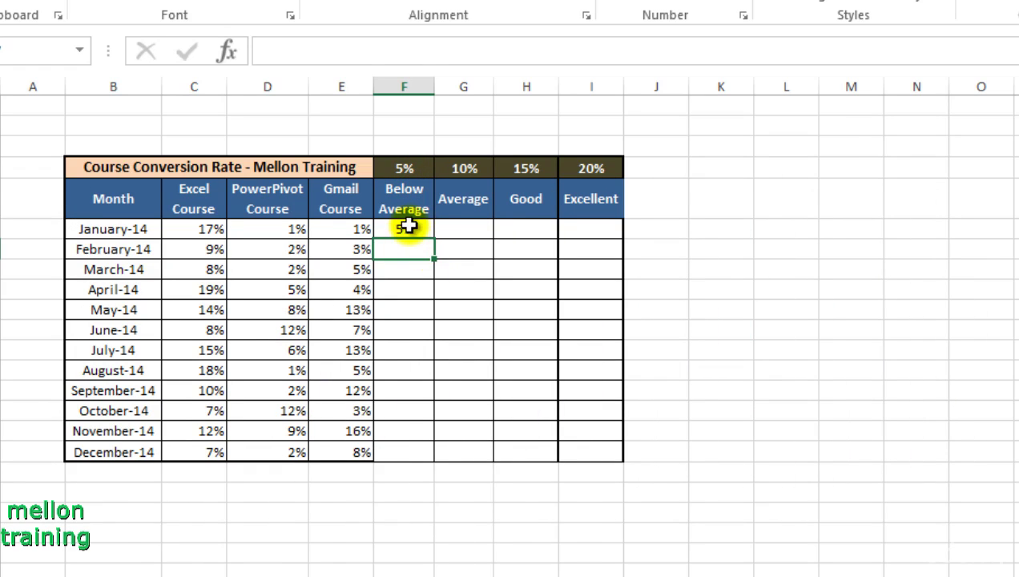
{"action": "left_click", "coordinate": [408, 227]}
{"action": "left_click_drag", "start_coordinate": [433, 236], "coordinate": [439, 458]}
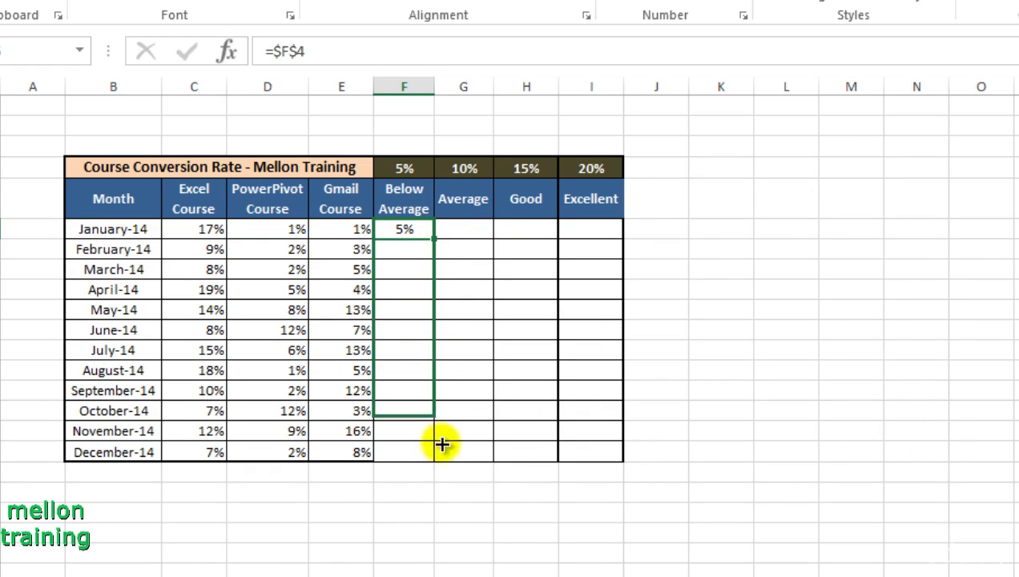
- Enter =$G$4-$F$4 in the January Average cell and copy it down through December
{"action": "left_click", "coordinate": [461, 231]}
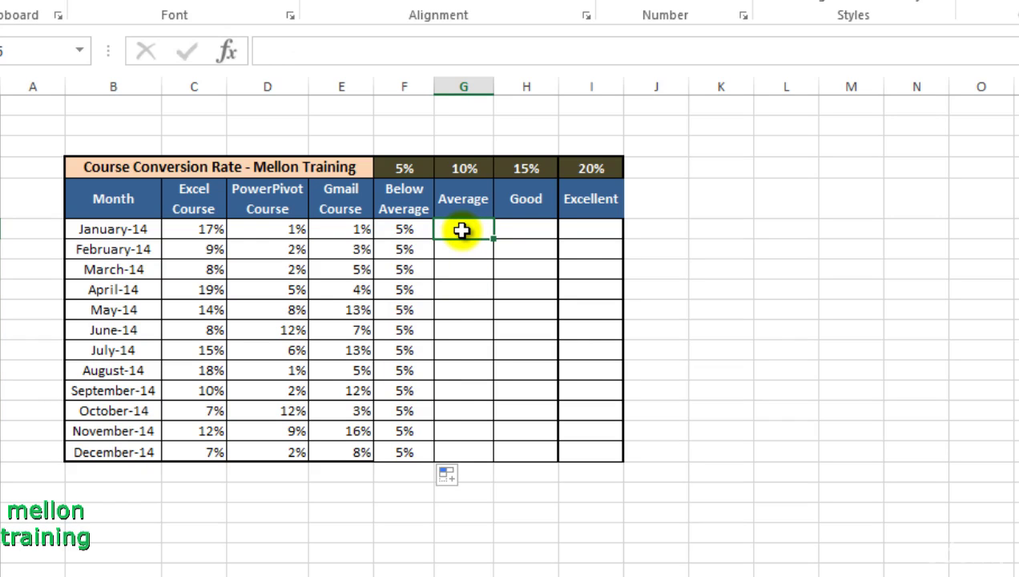
{"action": "type", "text": "="}
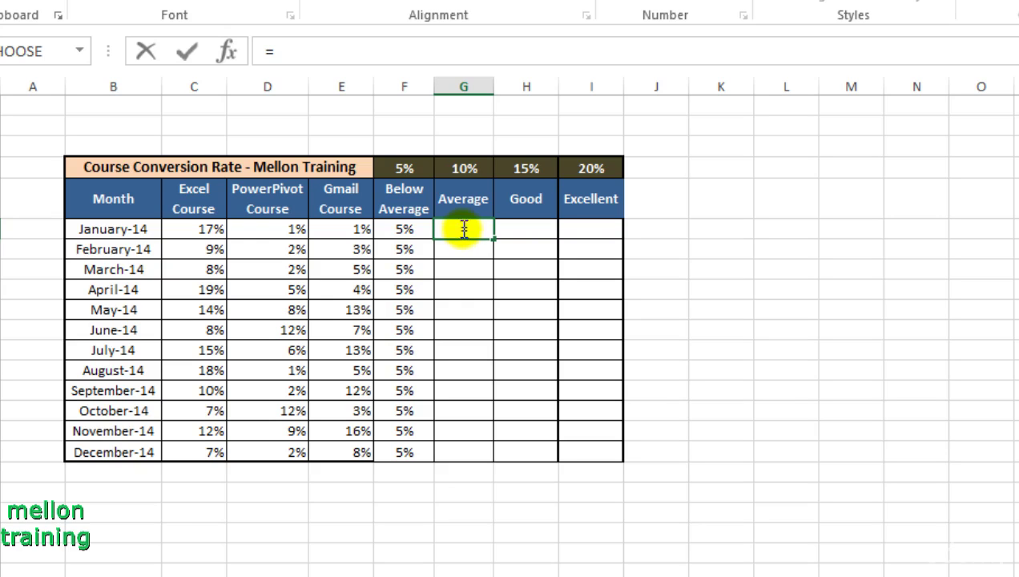
{"action": "left_click", "coordinate": [460, 168]}
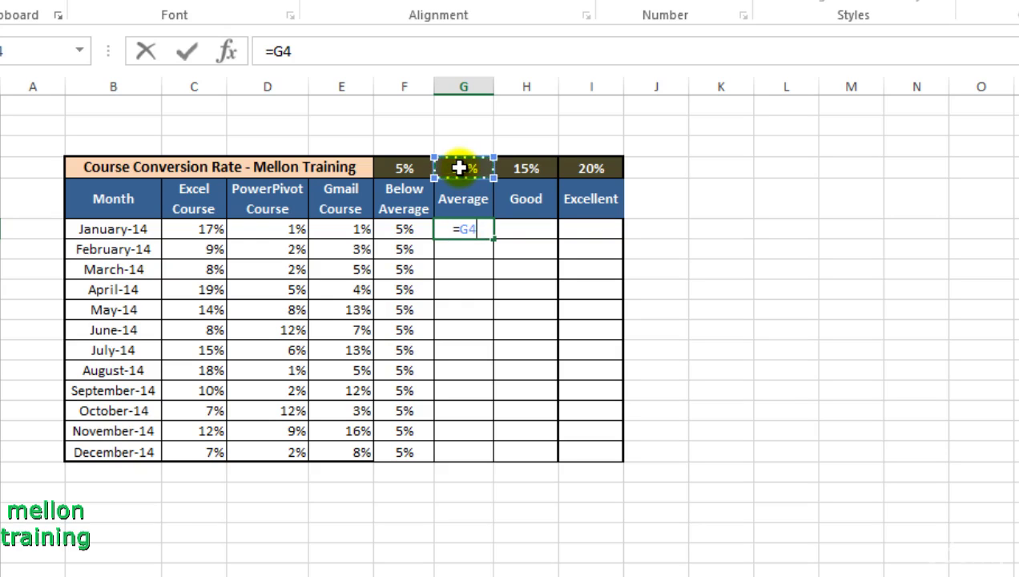
{"action": "key", "text": "F4"}
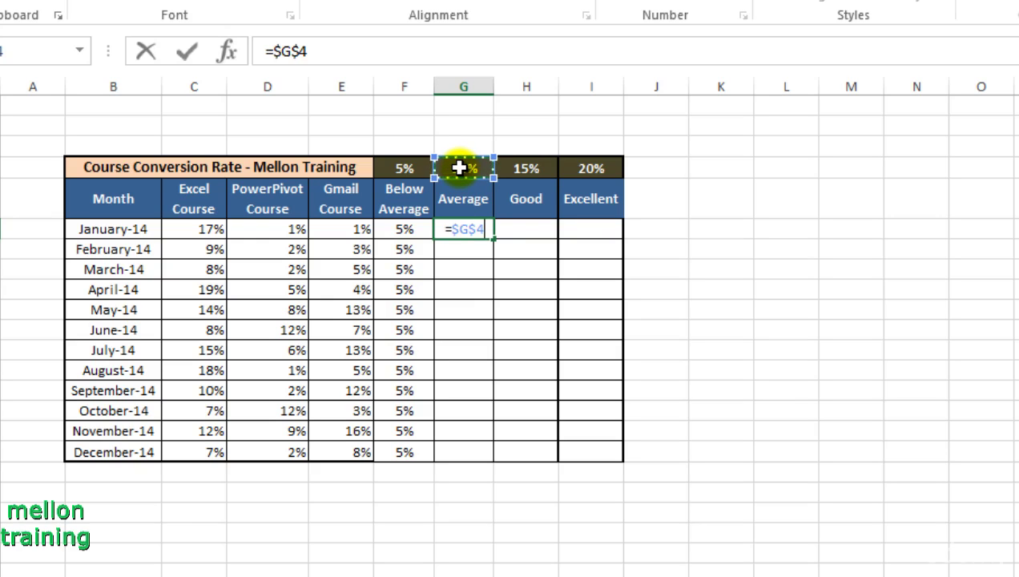
{"action": "type", "text": "-"}
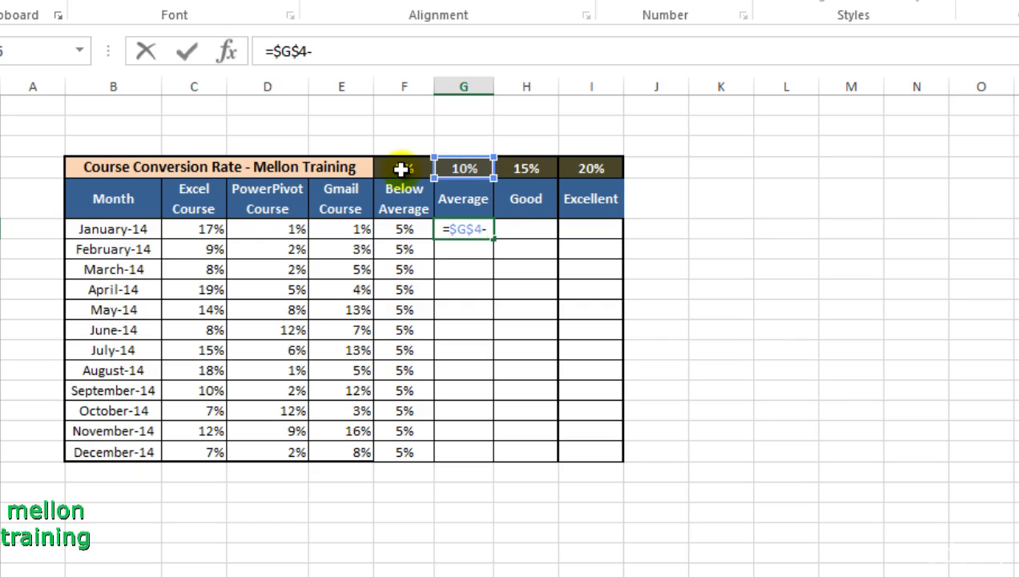
{"action": "left_click", "coordinate": [401, 168]}
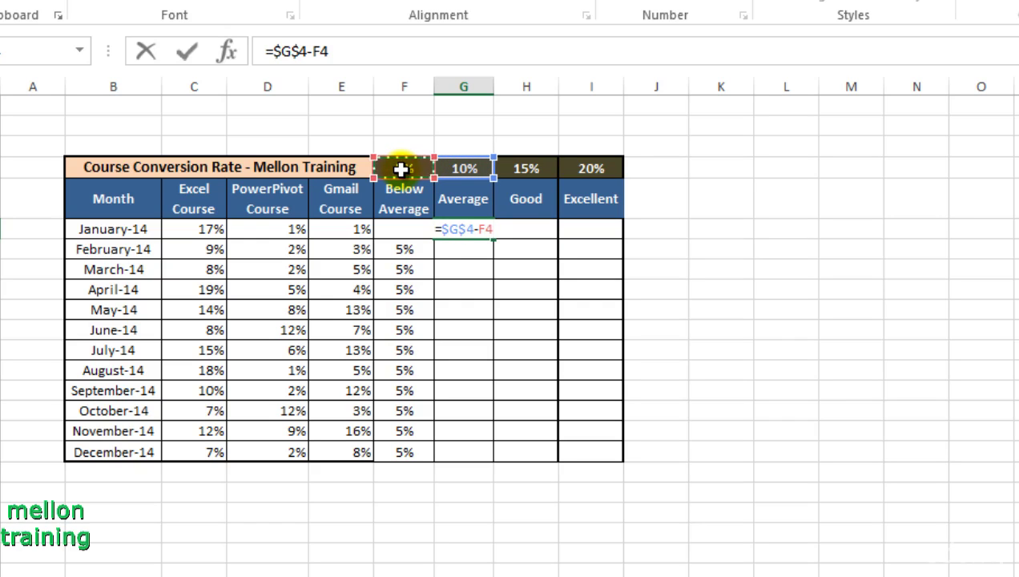
{"action": "key", "text": "F4"}
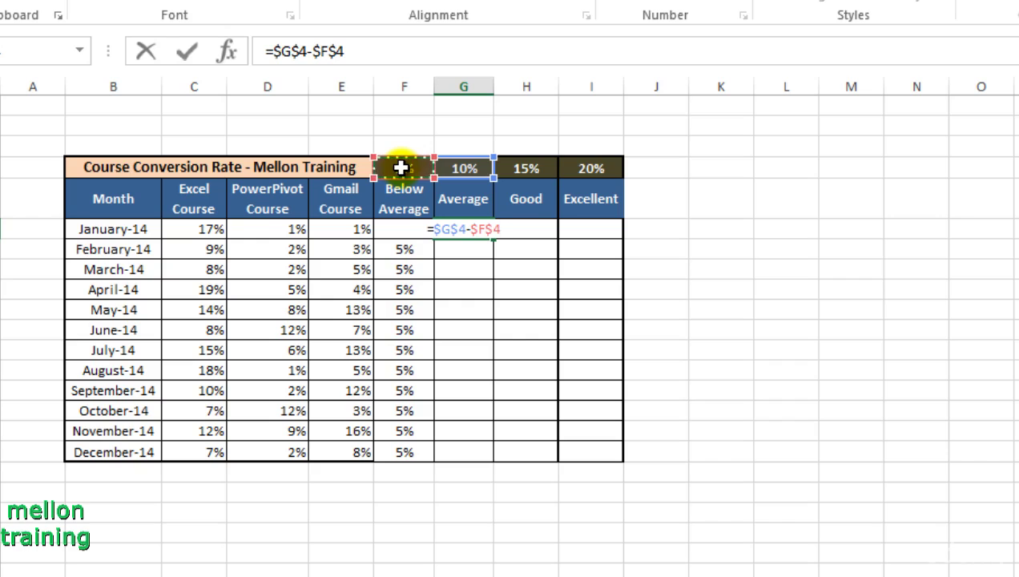
{"action": "key", "text": "Return"}
{"action": "left_click", "coordinate": [462, 229]}
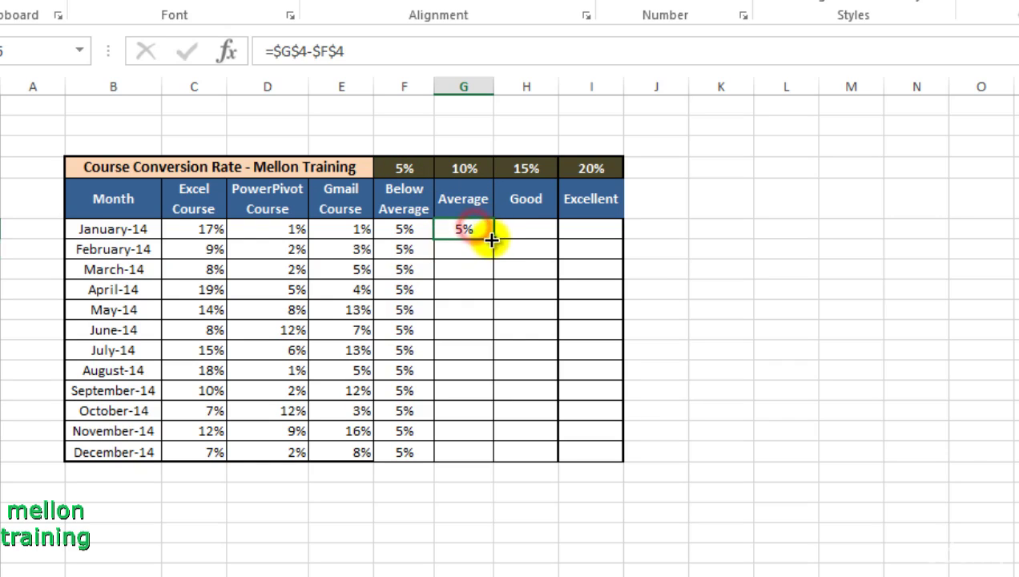
{"action": "left_click_drag", "start_coordinate": [493, 238], "coordinate": [489, 452]}
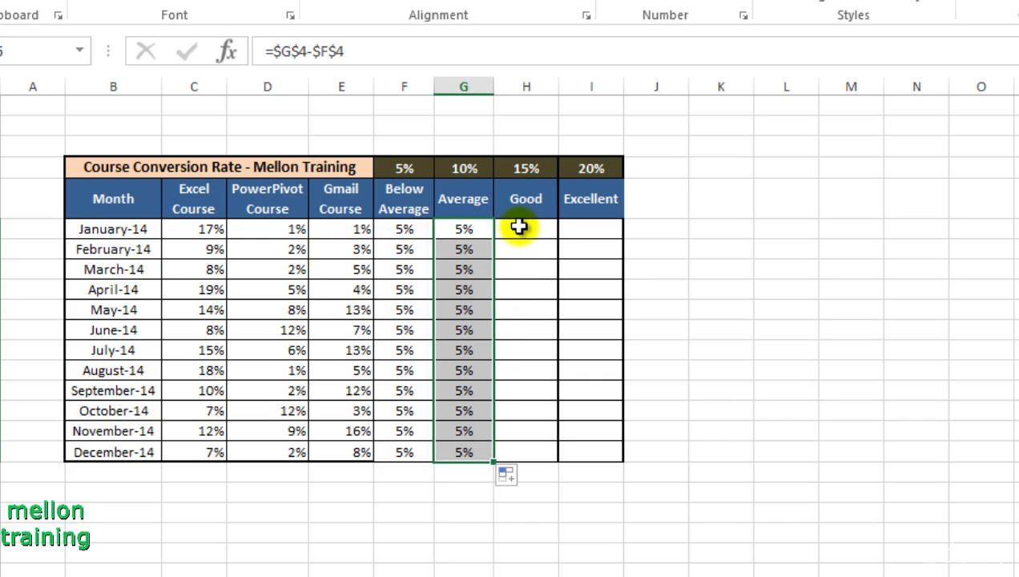
- Enter =$H$4-$G$4 in the January Good cell and copy it down through December
{"action": "left_click", "coordinate": [519, 227]}
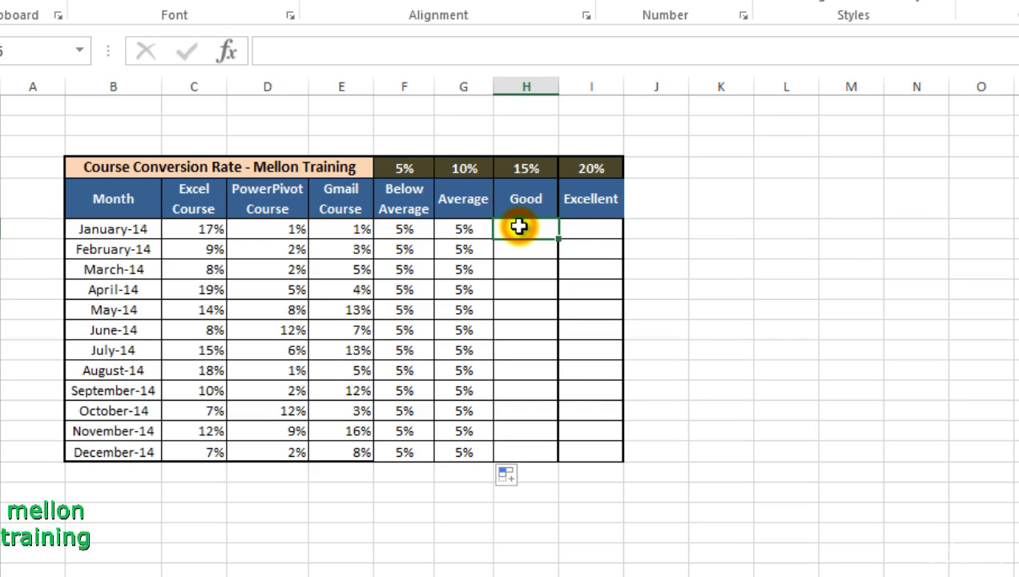
{"action": "type", "text": "="}
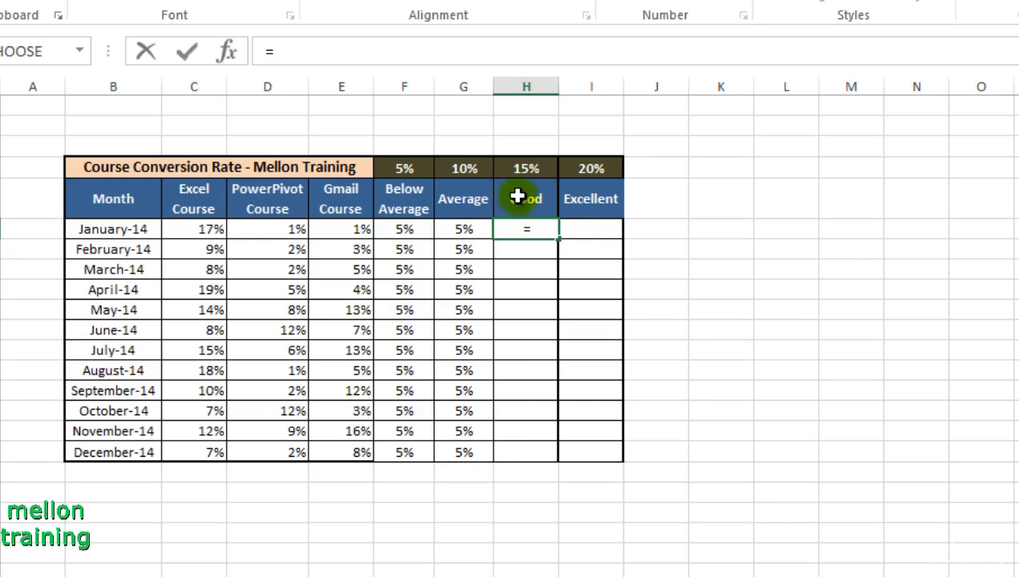
{"action": "left_click", "coordinate": [521, 167]}
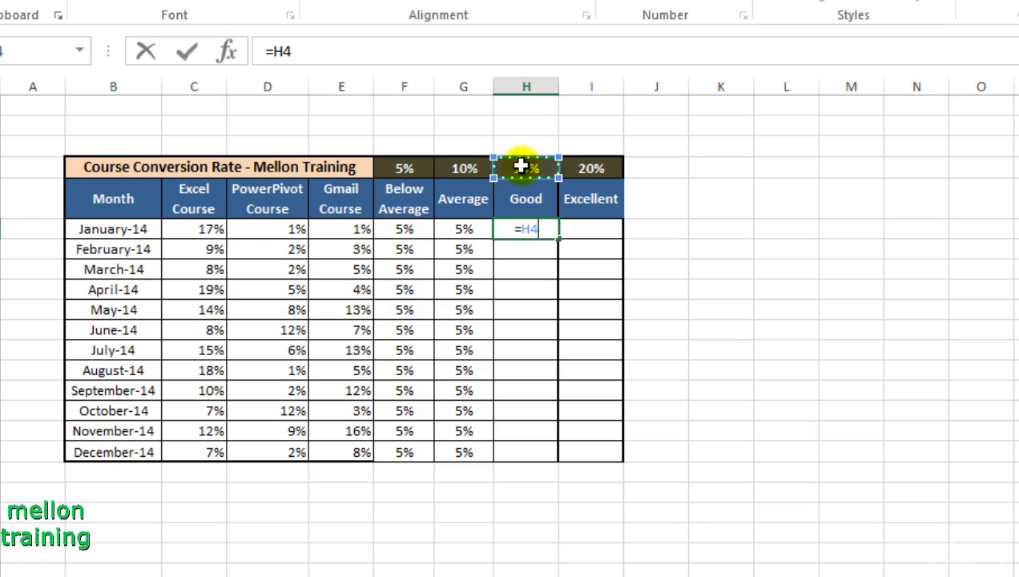
{"action": "key", "text": "F4"}
{"action": "type", "text": "$H$4-"}
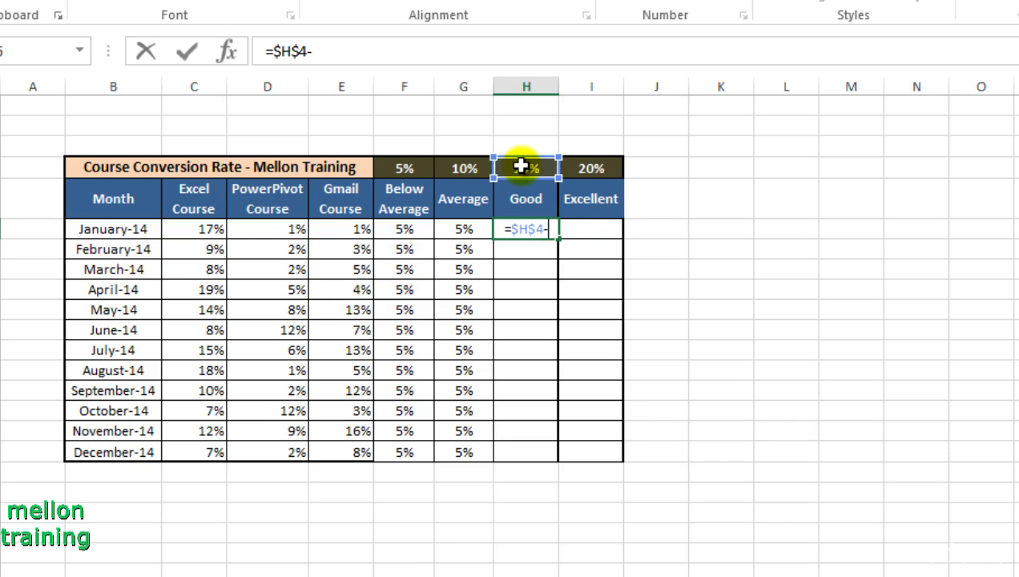
{"action": "left_click", "coordinate": [468, 167]}
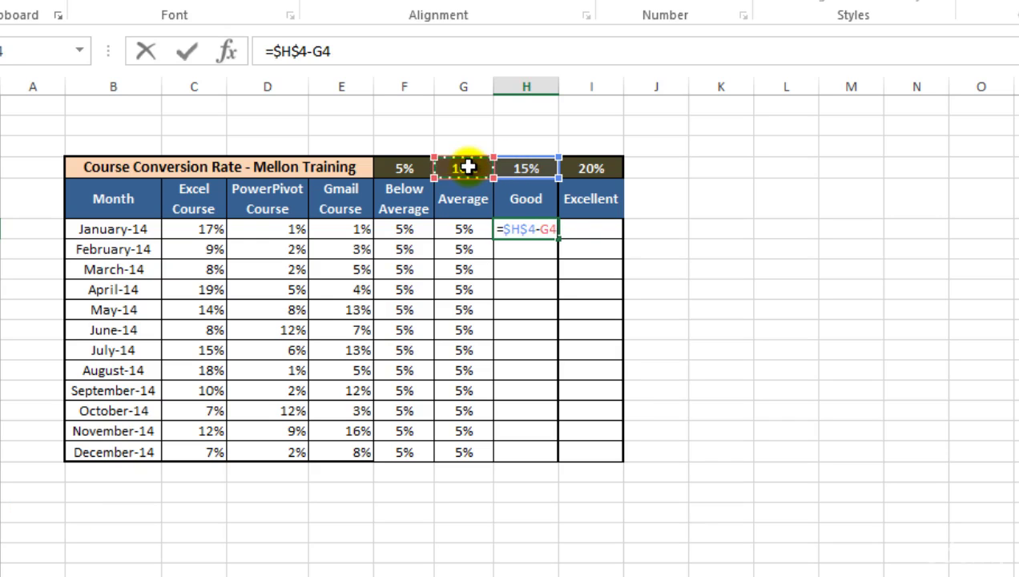
{"action": "key", "text": "F4"}
{"action": "key", "text": "Return"}
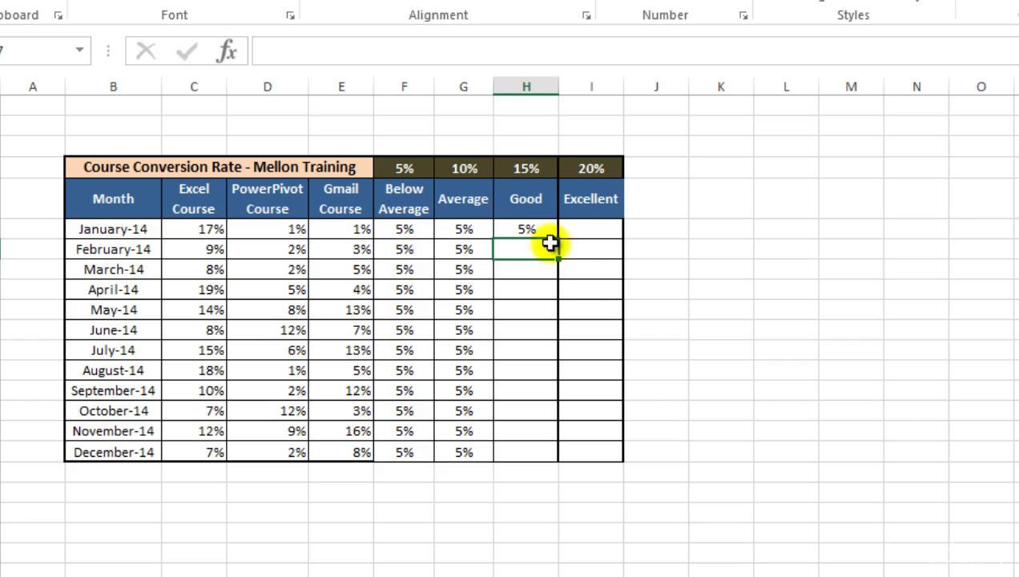
{"action": "left_click", "coordinate": [537, 229]}
{"action": "left_click_drag", "start_coordinate": [557, 237], "coordinate": [552, 454]}
- Enter =$I$4-$H$4 in the January Excellent cell and fill it down to December
{"action": "left_click", "coordinate": [587, 230]}
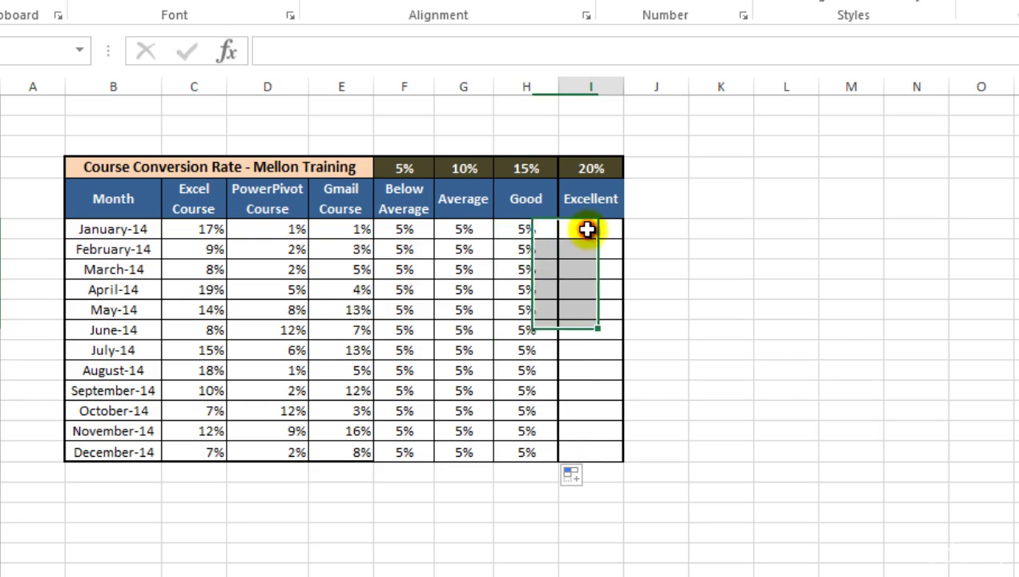
{"action": "type", "text": "="}
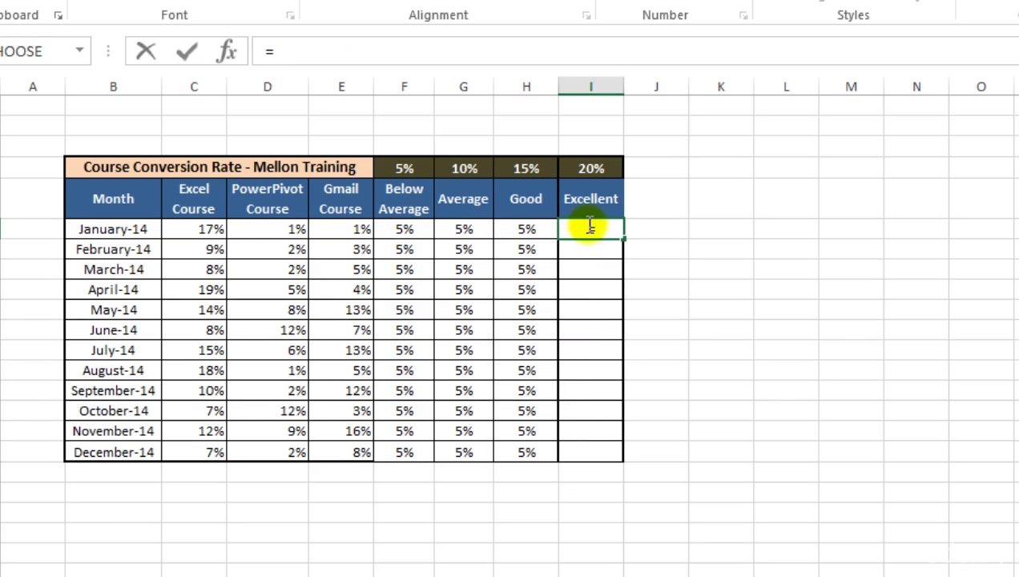
{"action": "left_click", "coordinate": [587, 167]}
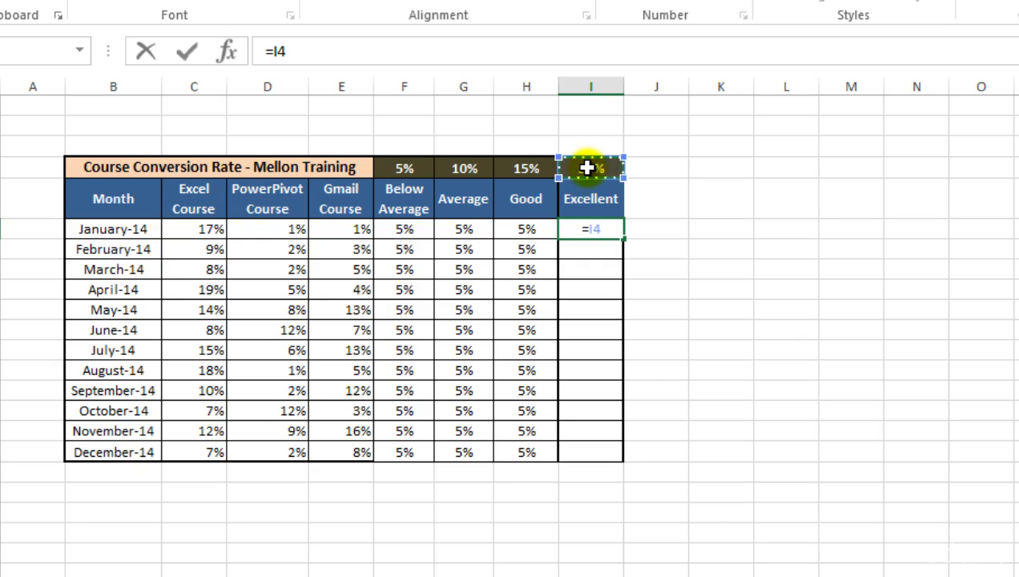
{"action": "key", "text": "F4"}
{"action": "type", "text": "$I$4-"}
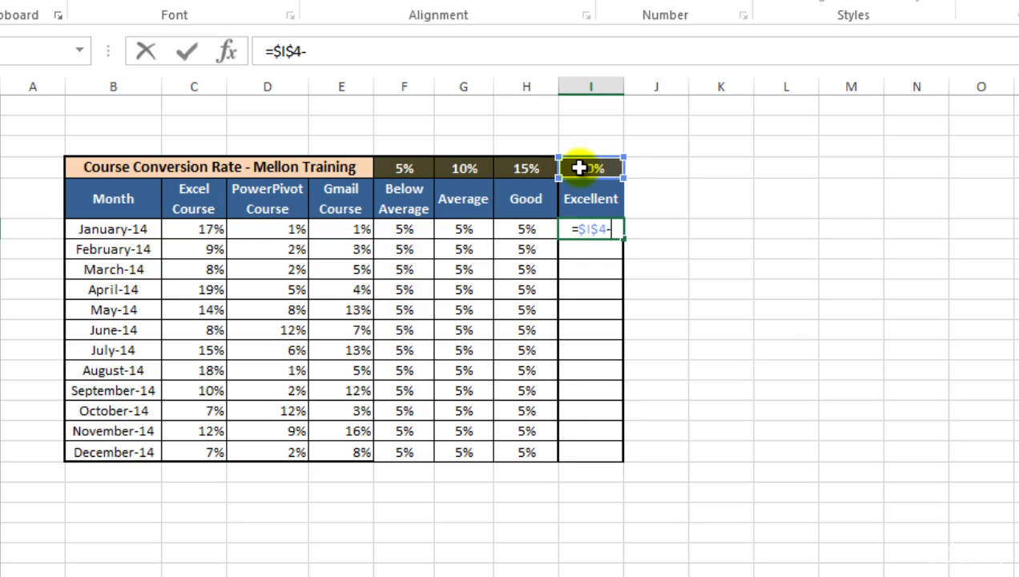
{"action": "left_click", "coordinate": [526, 168]}
{"action": "key", "text": "F4"}
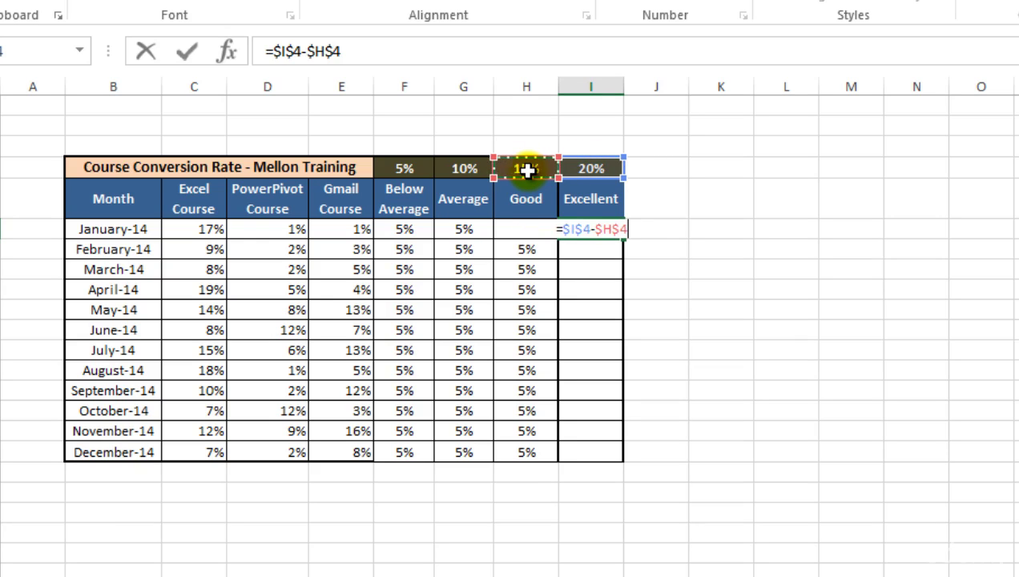
{"action": "key", "text": "Return"}
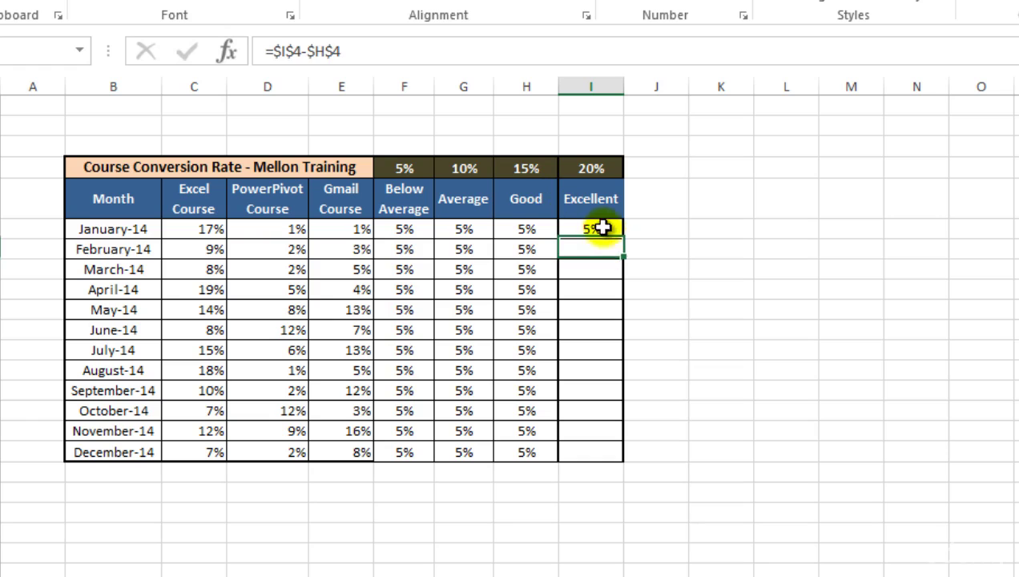
{"action": "left_click", "coordinate": [602, 228]}
{"action": "left_click_drag", "start_coordinate": [622, 237], "coordinate": [622, 460]}
{"action": "left_click", "coordinate": [654, 201]}
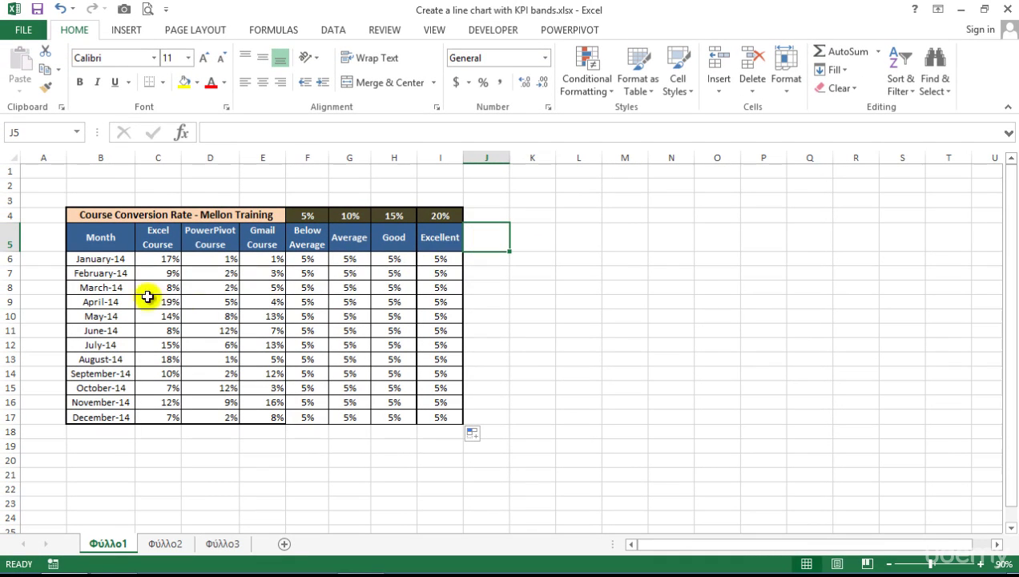
- Select the course table B5:I17 and show the Insert ribbon commands
{"action": "left_click_drag", "start_coordinate": [98, 241], "coordinate": [346, 329]}
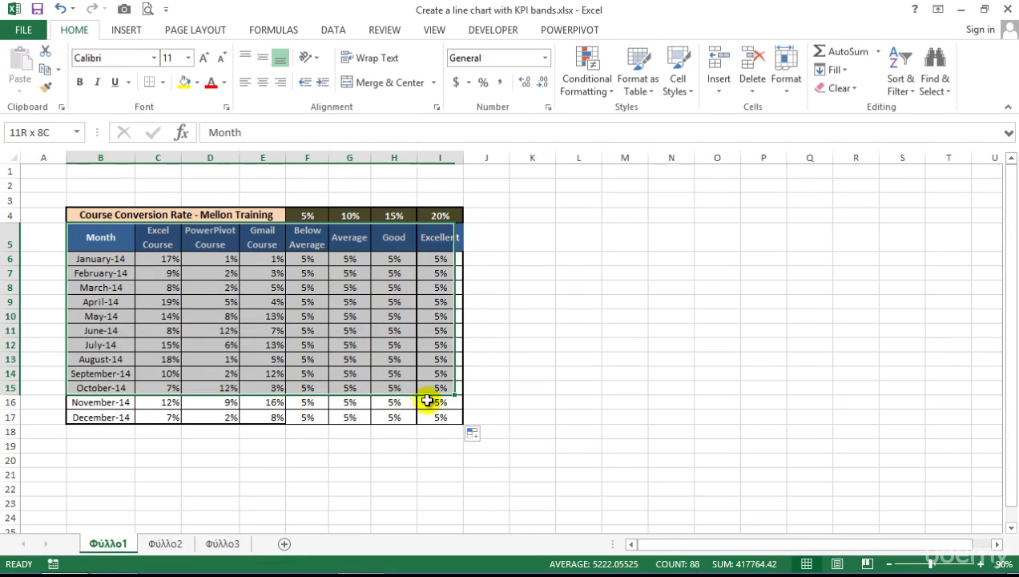
{"action": "left_click_drag", "start_coordinate": [345, 329], "coordinate": [442, 416]}
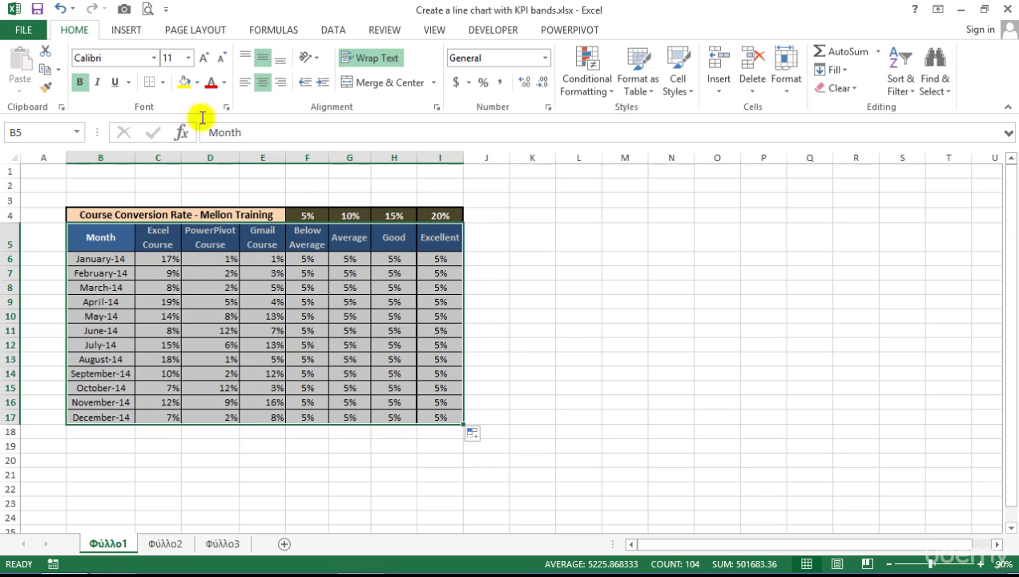
{"action": "left_click", "coordinate": [127, 32]}
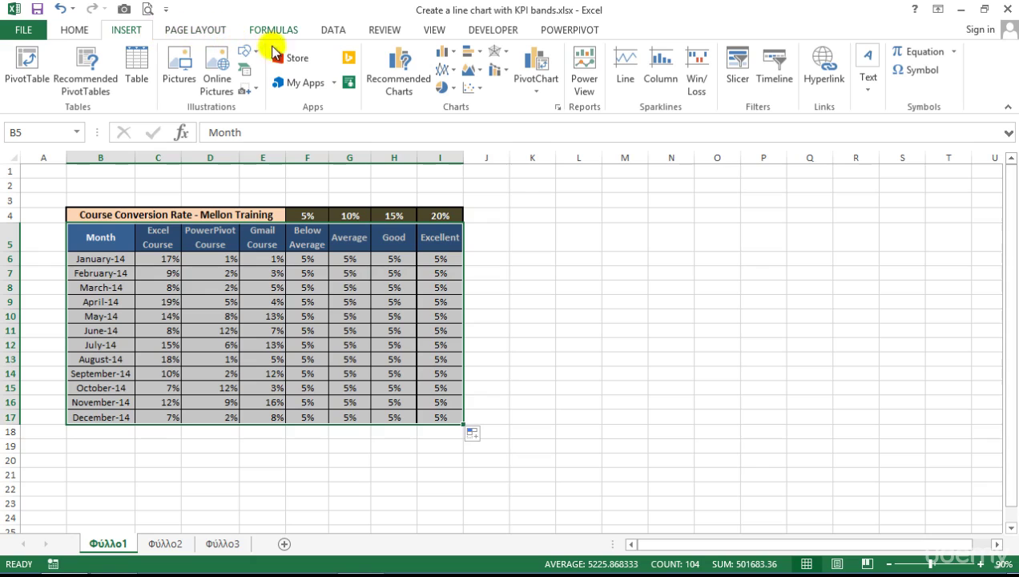
- Insert a 2-D line chart, move it beside the table and enlarge it
{"action": "left_click", "coordinate": [453, 70]}
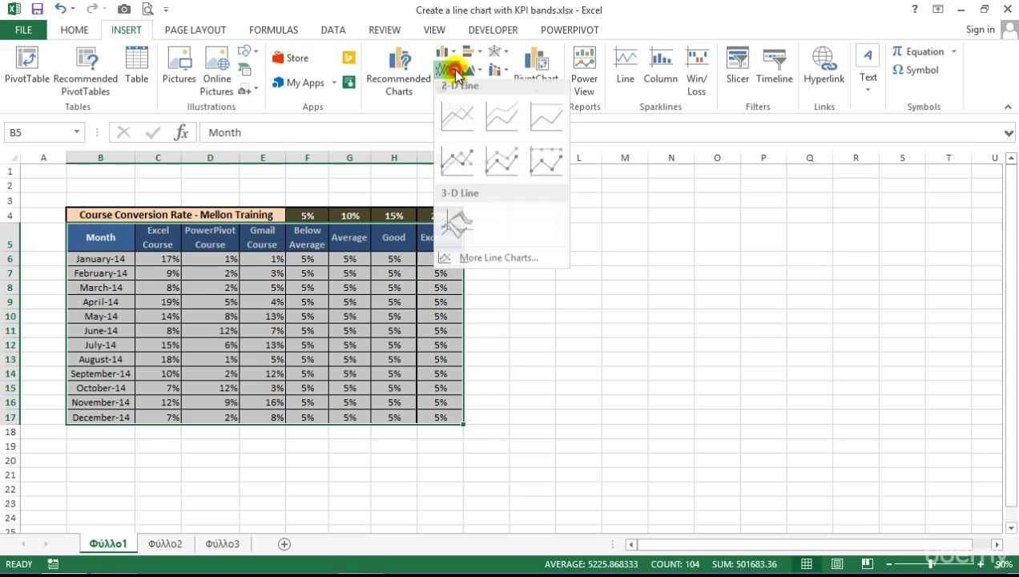
{"action": "left_click", "coordinate": [458, 120]}
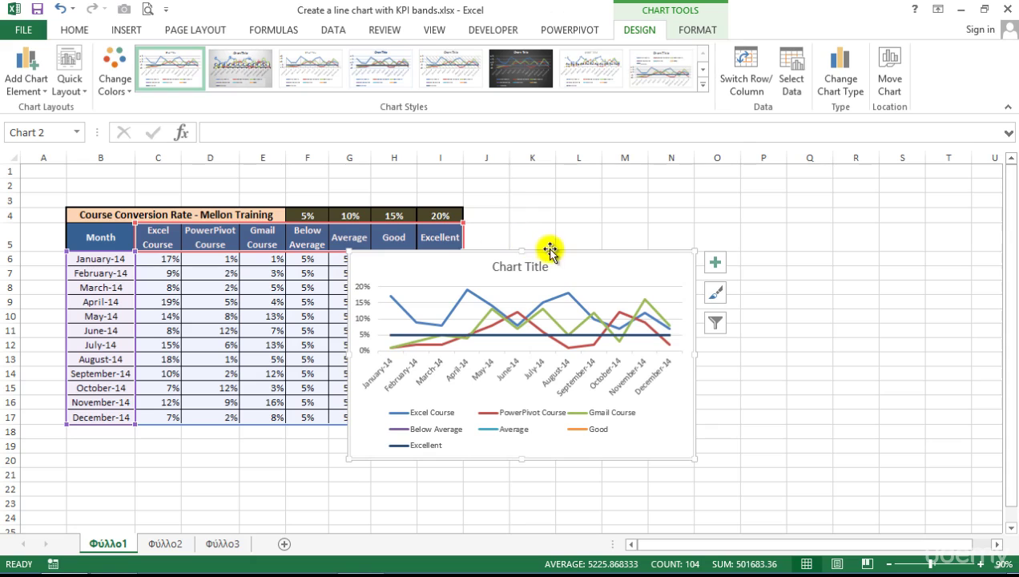
{"action": "left_click_drag", "start_coordinate": [553, 254], "coordinate": [676, 180]}
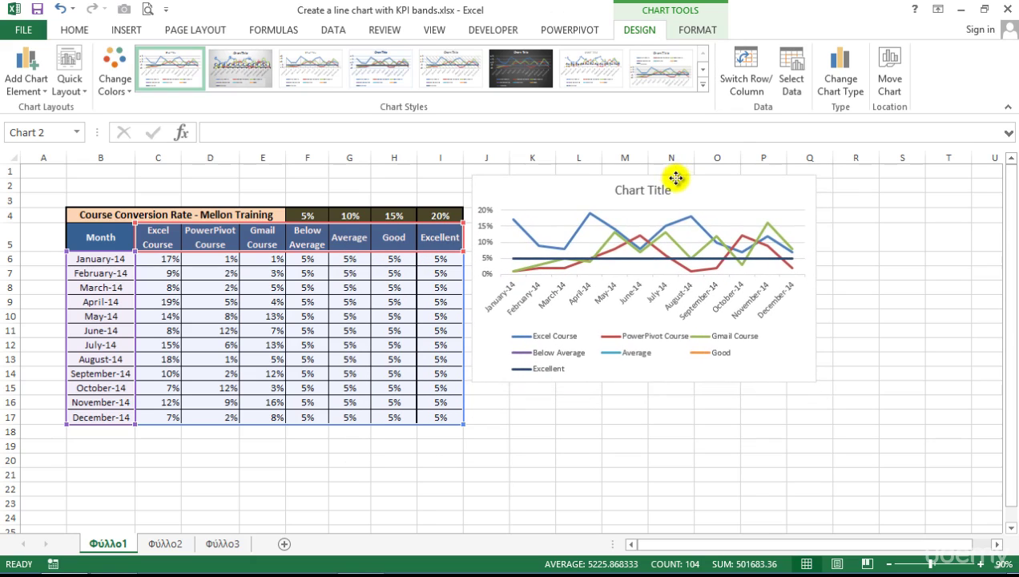
{"action": "mouse_move", "coordinate": [818, 385]}
{"action": "left_mouse_down"}
{"action": "mouse_move", "coordinate": [886, 473]}
{"action": "mouse_move", "coordinate": [882, 484]}
{"action": "left_mouse_up"}
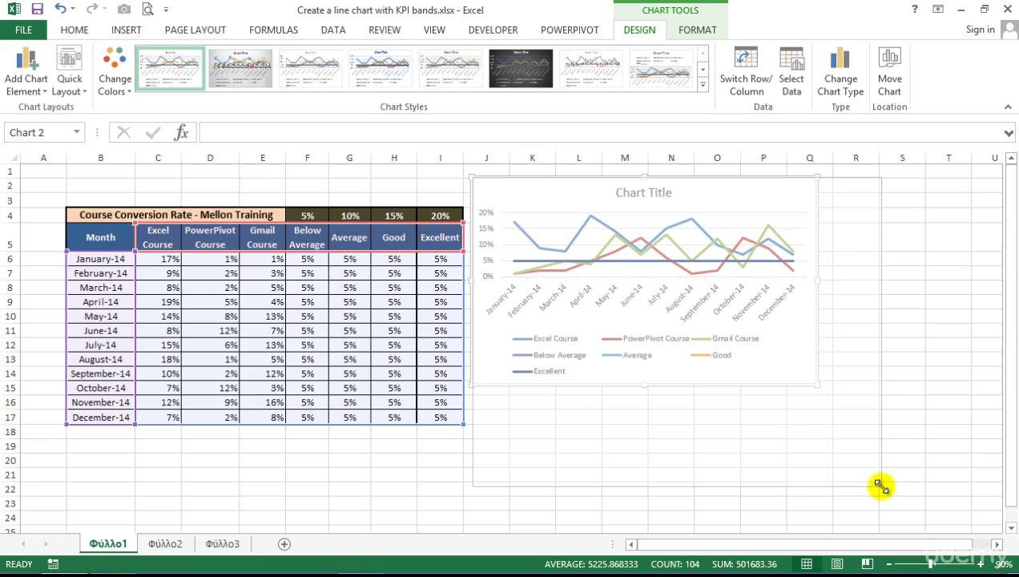
{"action": "left_click_drag", "start_coordinate": [883, 484], "coordinate": [880, 484]}
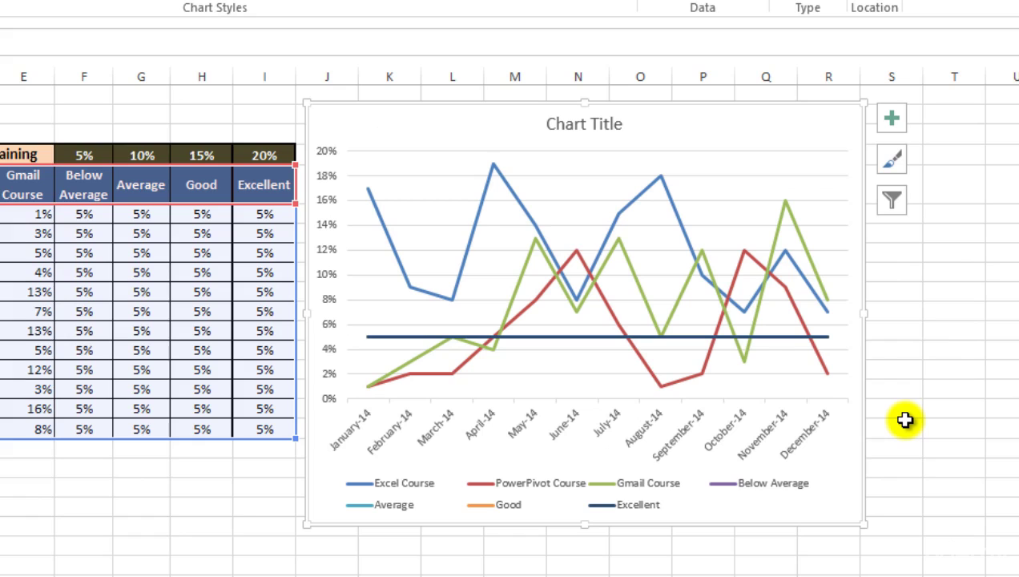
- Change the Excellent series to Stacked Column in the Combo chart type settings
{"action": "left_click", "coordinate": [549, 336]}
{"action": "right_click", "coordinate": [549, 336]}
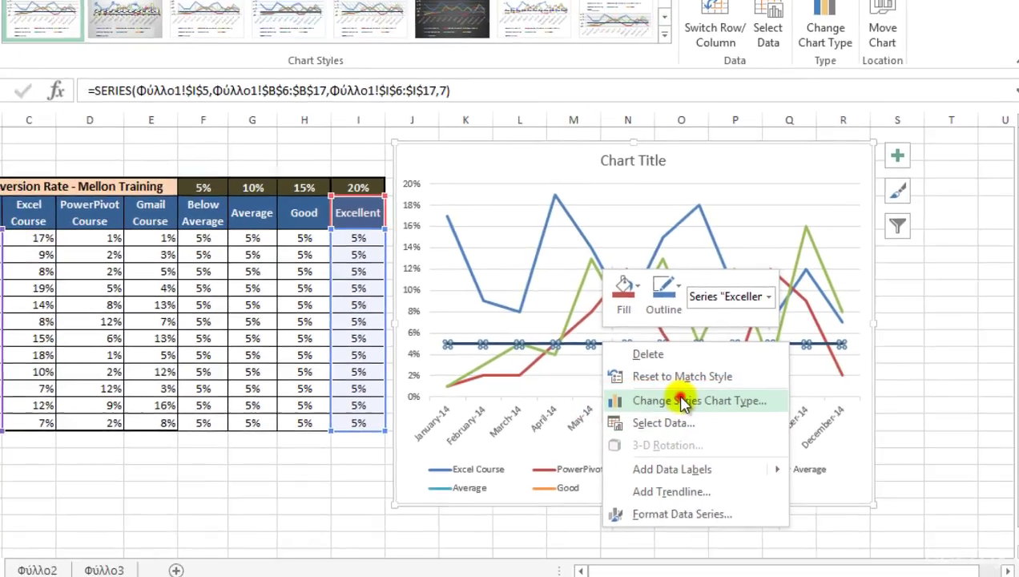
{"action": "left_click", "coordinate": [621, 403]}
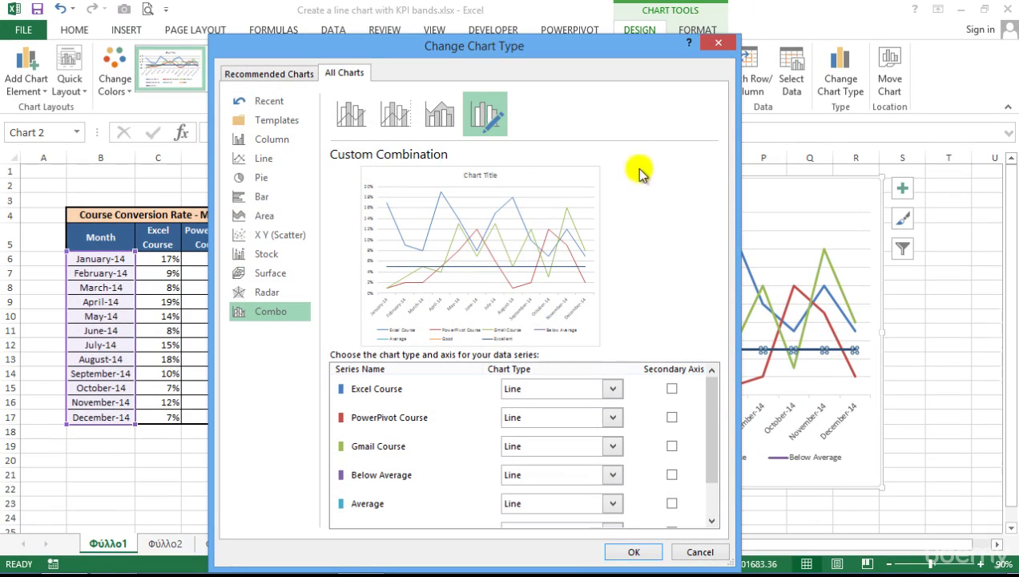
{"action": "left_click_drag", "start_coordinate": [612, 59], "coordinate": [621, 29]}
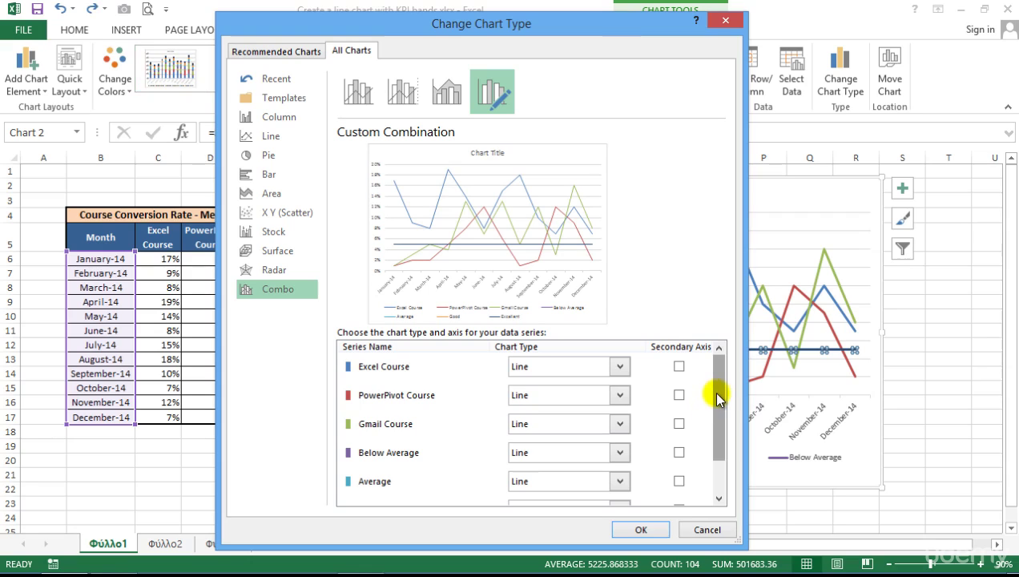
{"action": "left_click_drag", "start_coordinate": [713, 392], "coordinate": [721, 442]}
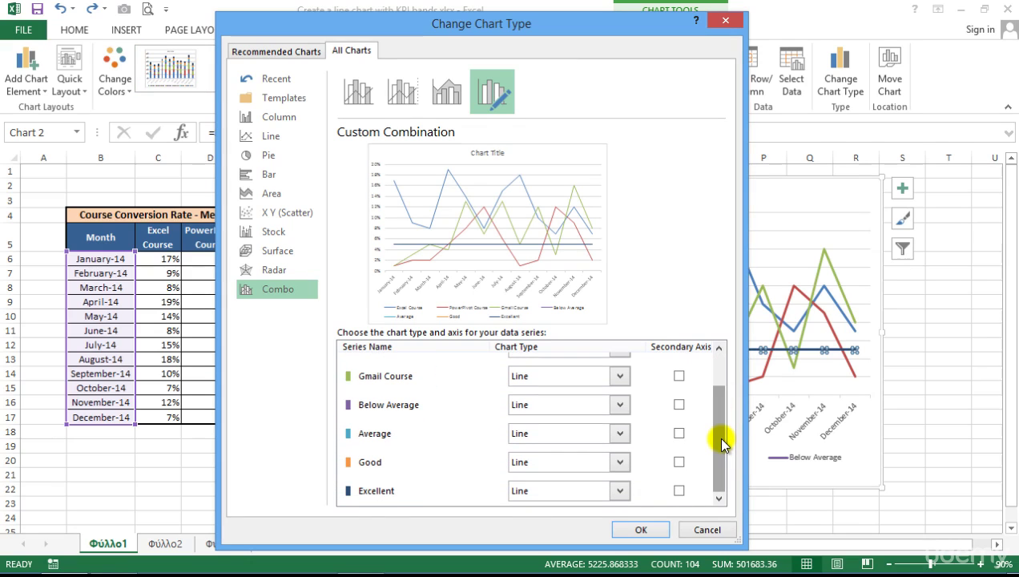
{"action": "left_click", "coordinate": [621, 491]}
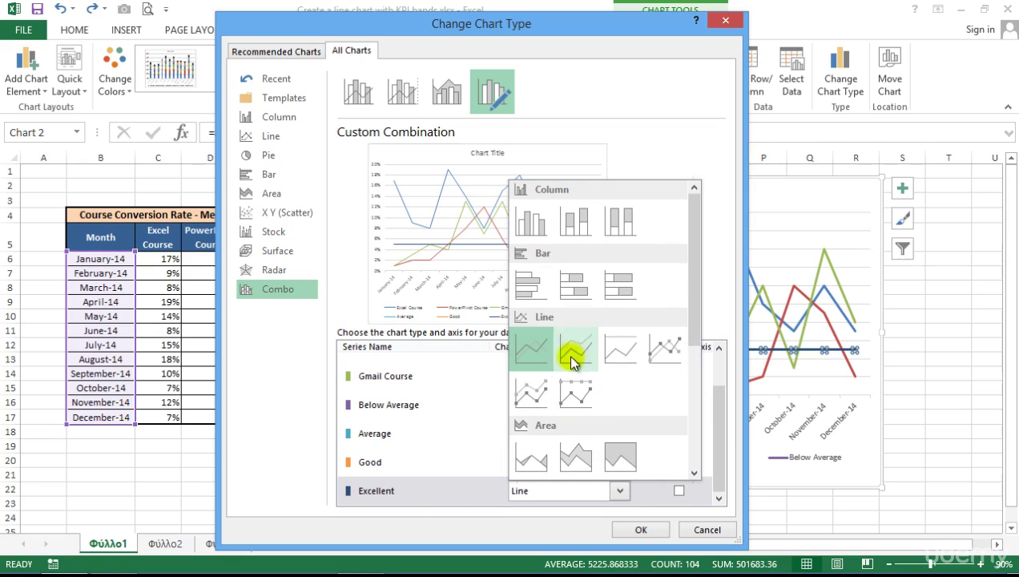
{"action": "left_click", "coordinate": [575, 219]}
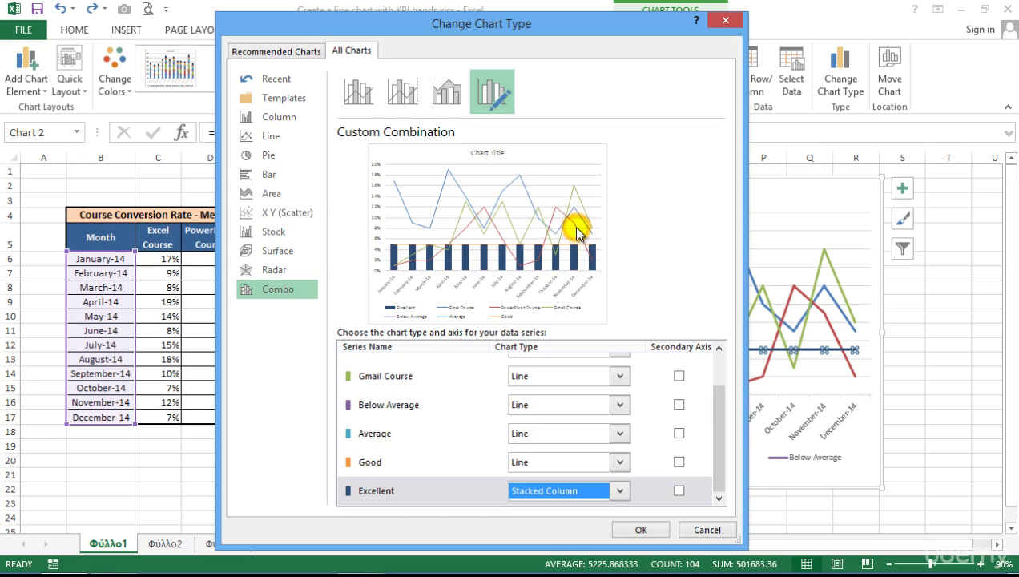
{"action": "left_click", "coordinate": [643, 529]}
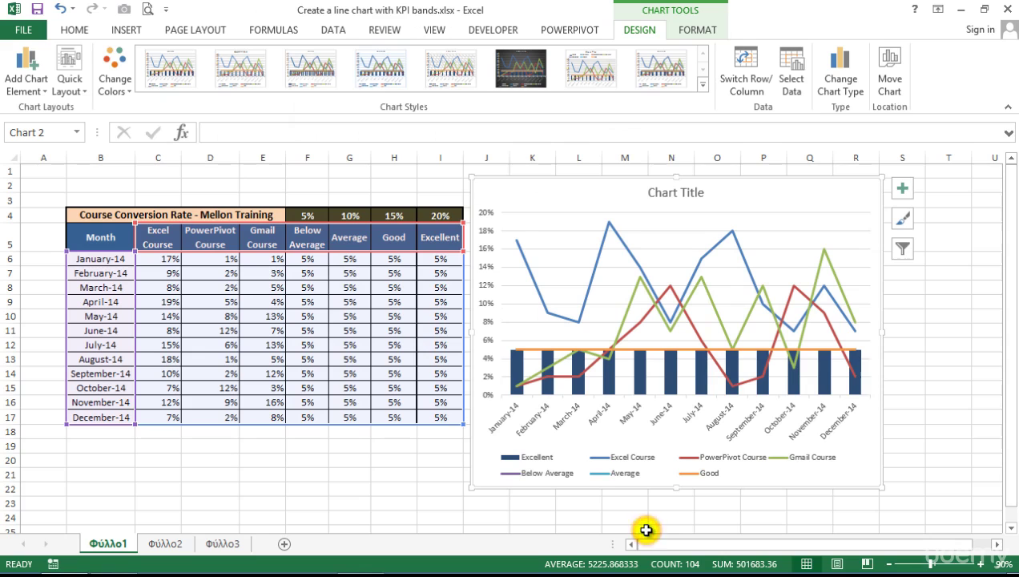
- Change the Good series chart type to Stacked Column
{"action": "left_click", "coordinate": [625, 351]}
{"action": "right_click", "coordinate": [624, 350]}
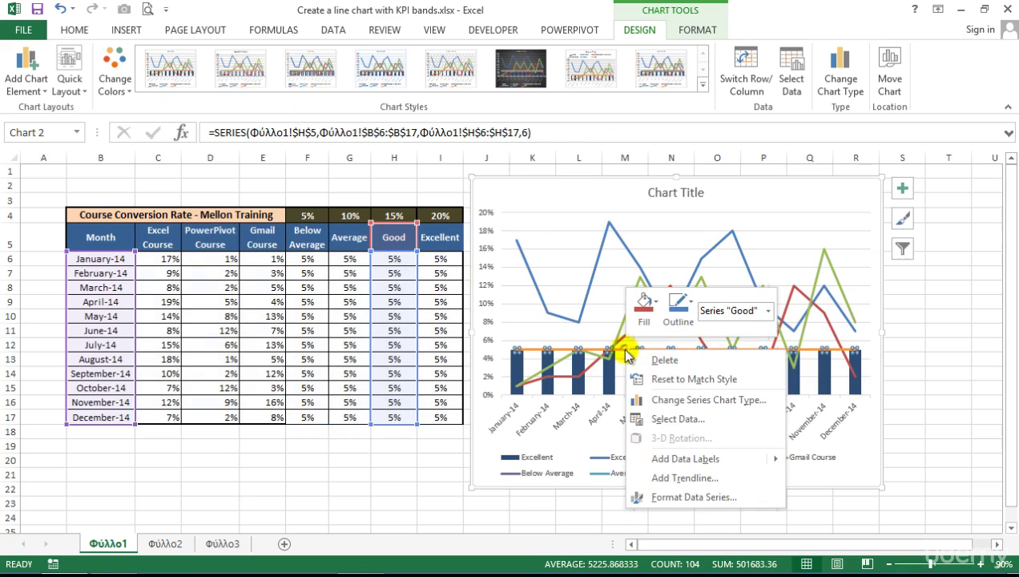
{"action": "left_click", "coordinate": [672, 400]}
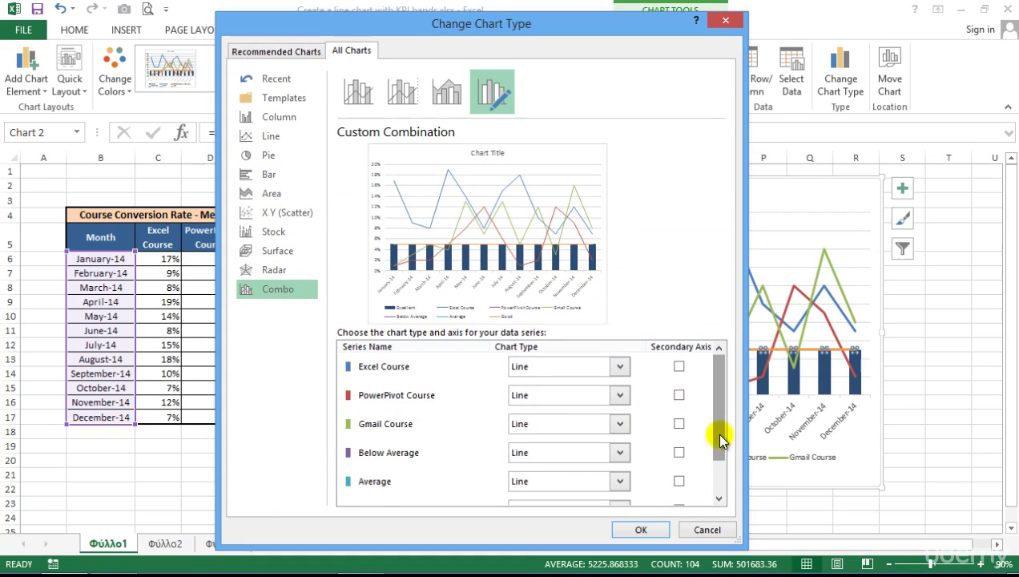
{"action": "left_click_drag", "start_coordinate": [718, 436], "coordinate": [719, 491]}
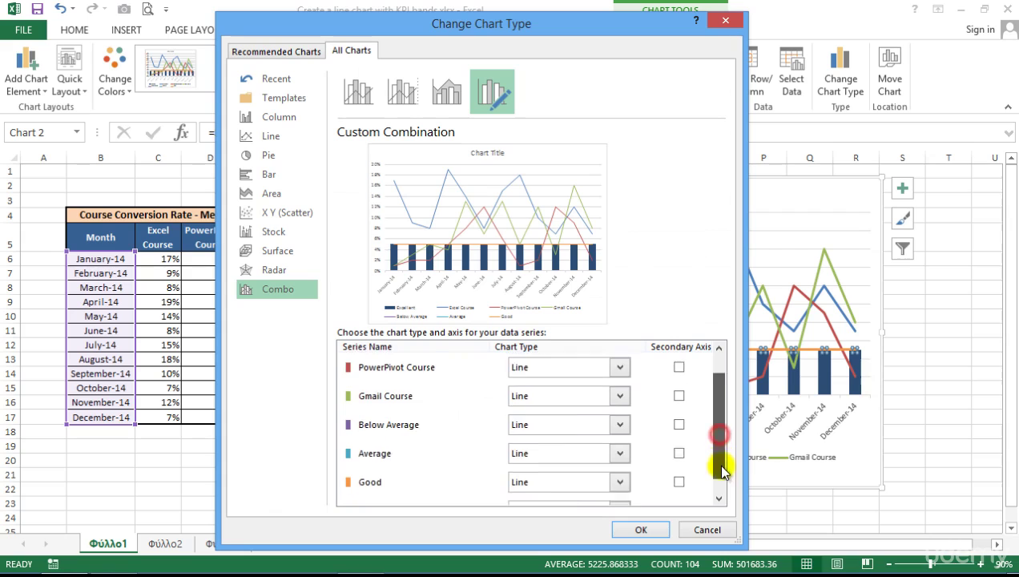
{"action": "left_click", "coordinate": [619, 462]}
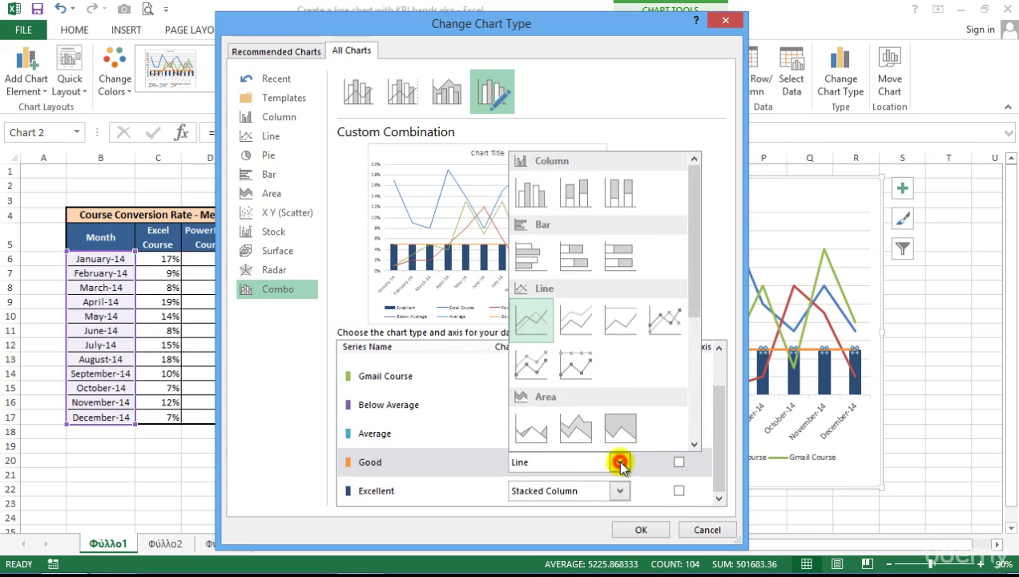
{"action": "left_click", "coordinate": [575, 195]}
{"action": "left_click", "coordinate": [638, 530]}
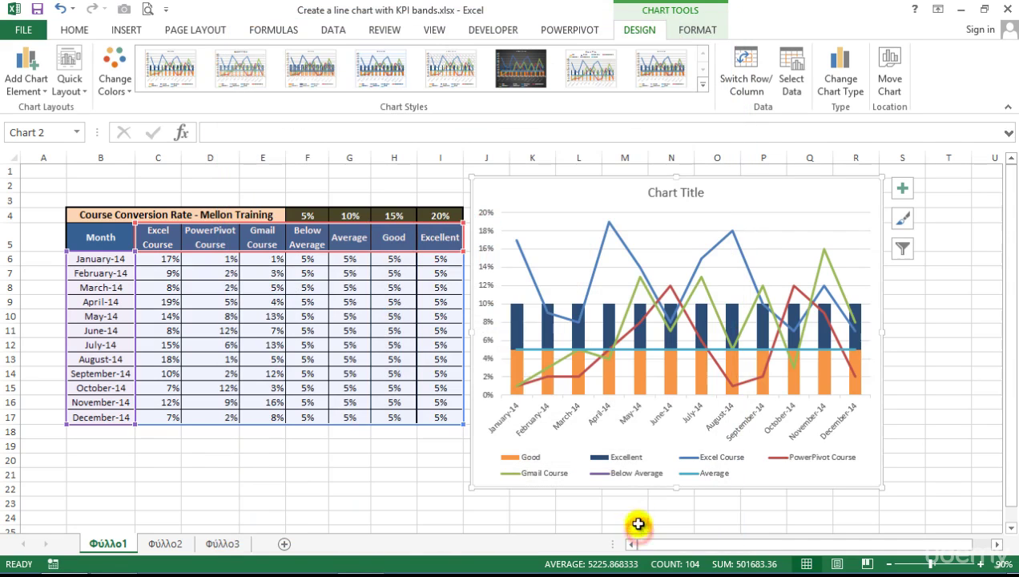
- Change the Average series chart type to Stacked Column
{"action": "left_click", "coordinate": [623, 350]}
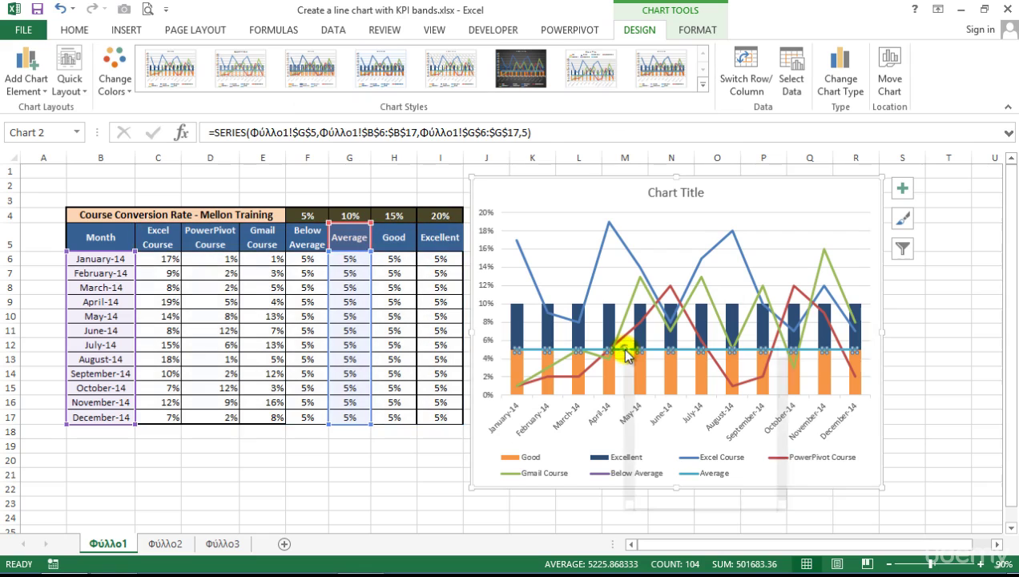
{"action": "right_click", "coordinate": [624, 351]}
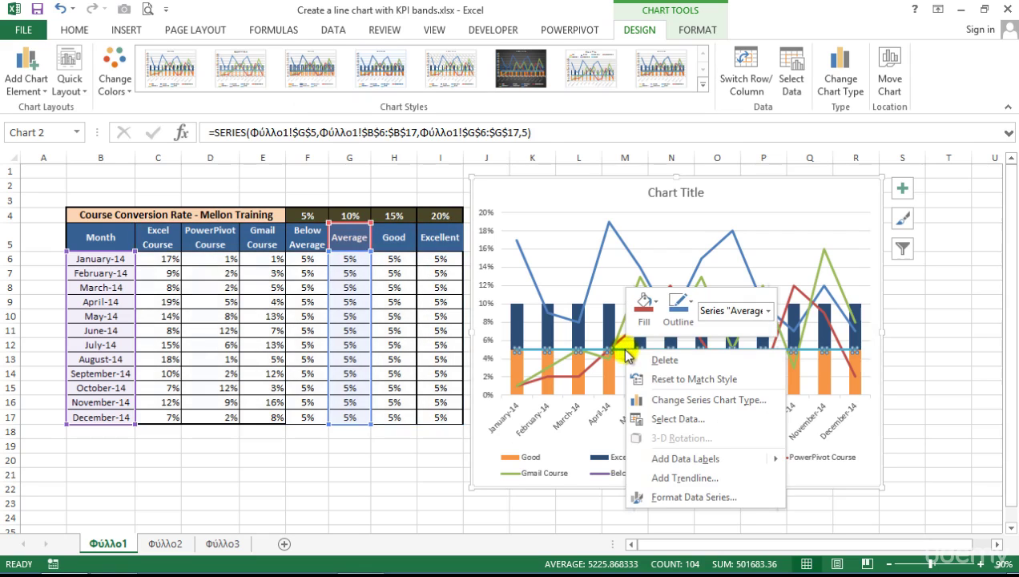
{"action": "left_click", "coordinate": [675, 400]}
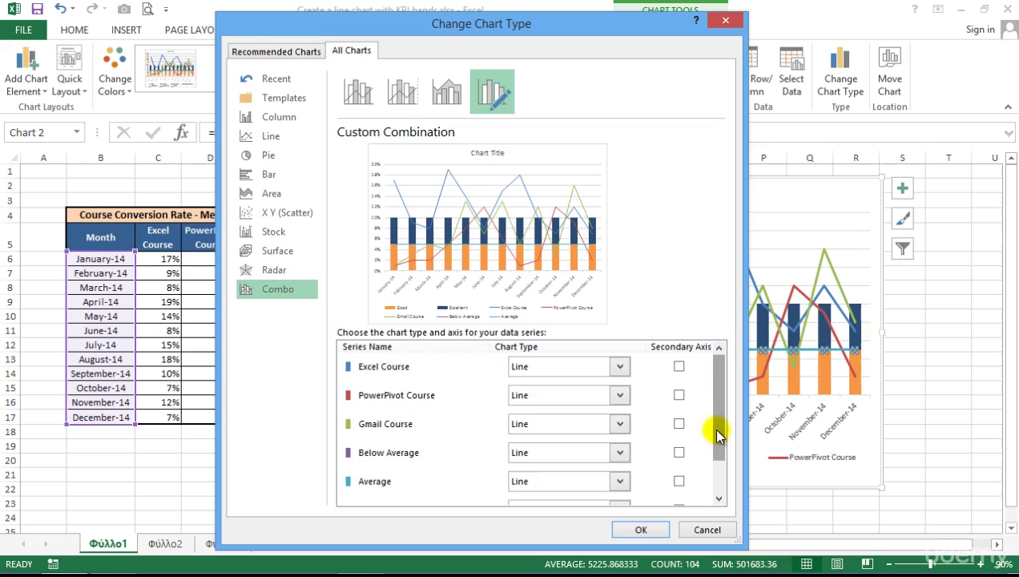
{"action": "left_click_drag", "start_coordinate": [717, 435], "coordinate": [715, 466]}
{"action": "left_click", "coordinate": [621, 432]}
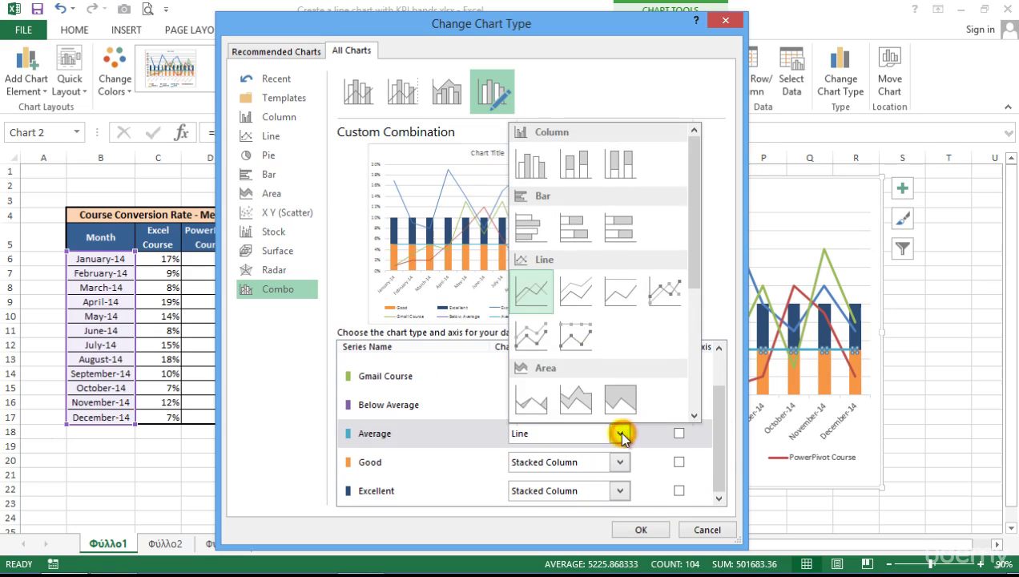
{"action": "left_click", "coordinate": [573, 164]}
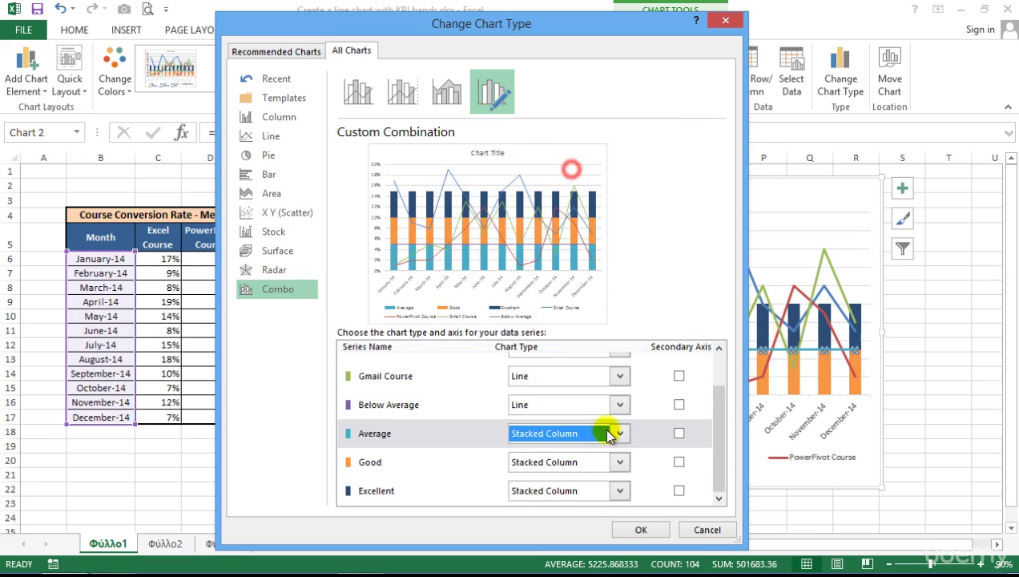
{"action": "left_click", "coordinate": [642, 527]}
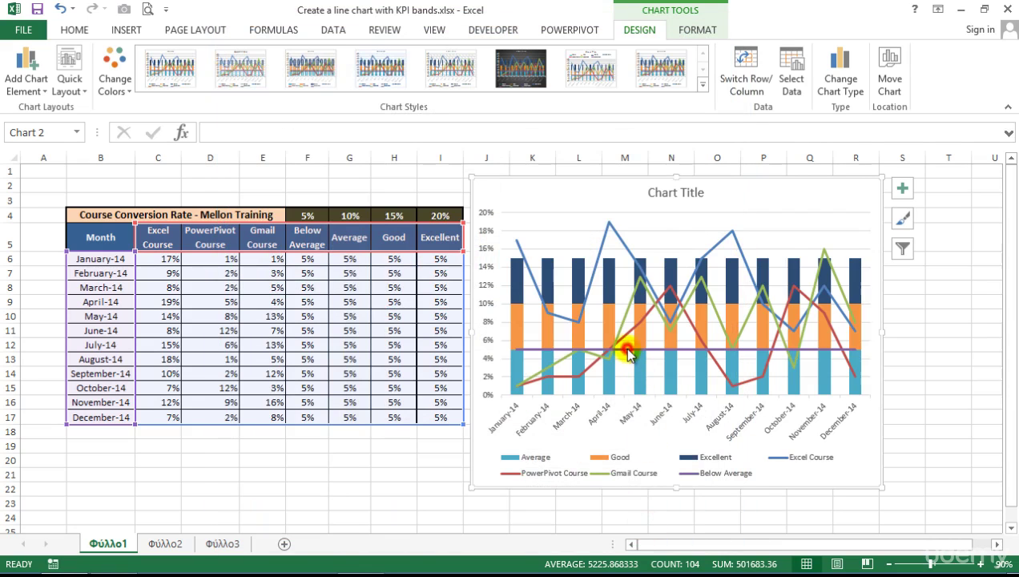
- Change the Below Average series chart type to Stacked Column
{"action": "right_click", "coordinate": [624, 351]}
{"action": "left_click", "coordinate": [666, 396]}
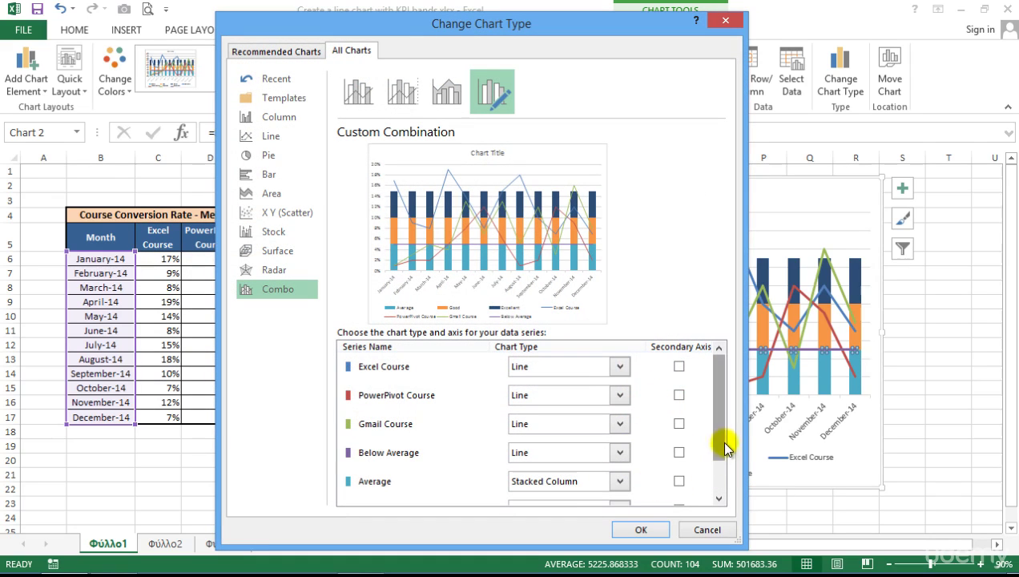
{"action": "left_click_drag", "start_coordinate": [720, 444], "coordinate": [719, 461]}
{"action": "left_click", "coordinate": [620, 439]}
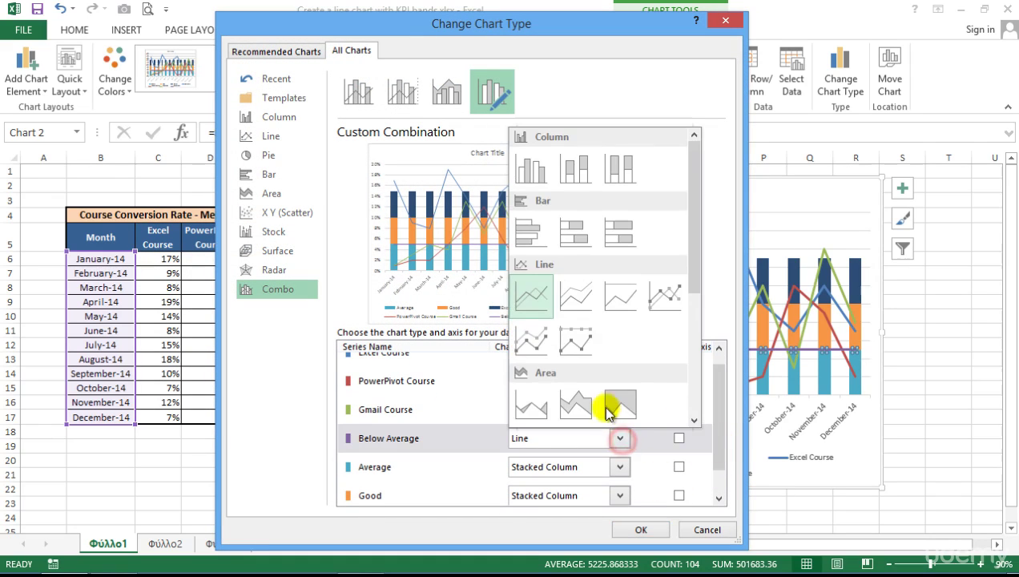
{"action": "left_click", "coordinate": [575, 172]}
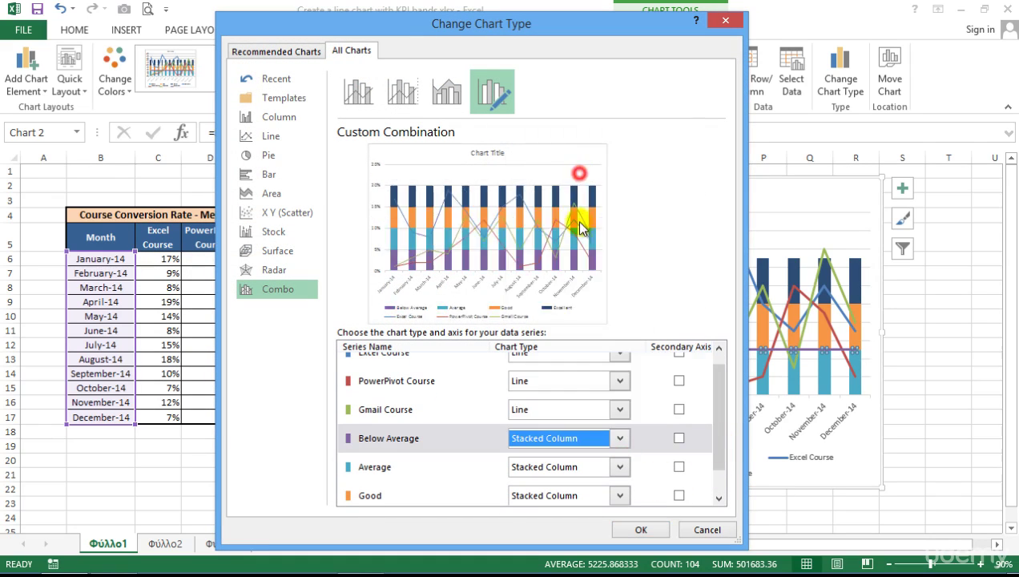
{"action": "left_click", "coordinate": [641, 529]}
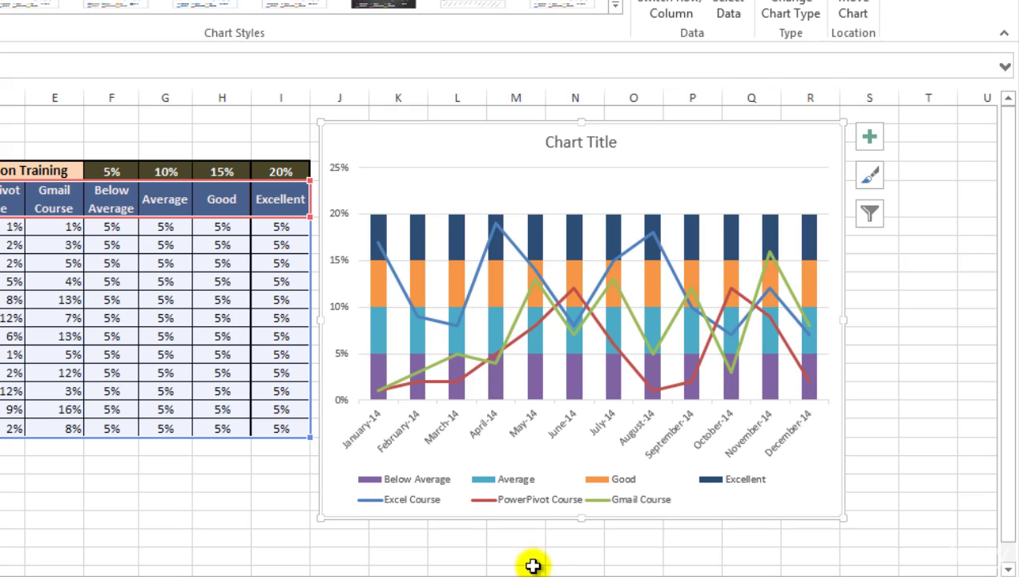
- Set the band series gap width to 0% so the columns merge into stripes
{"action": "left_click", "coordinate": [453, 234]}
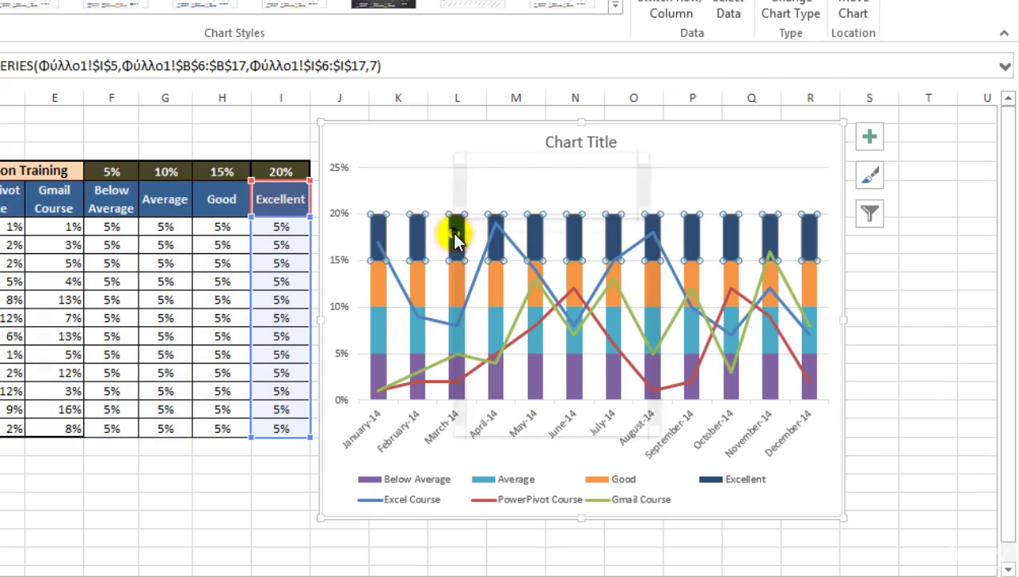
{"action": "right_click", "coordinate": [455, 240]}
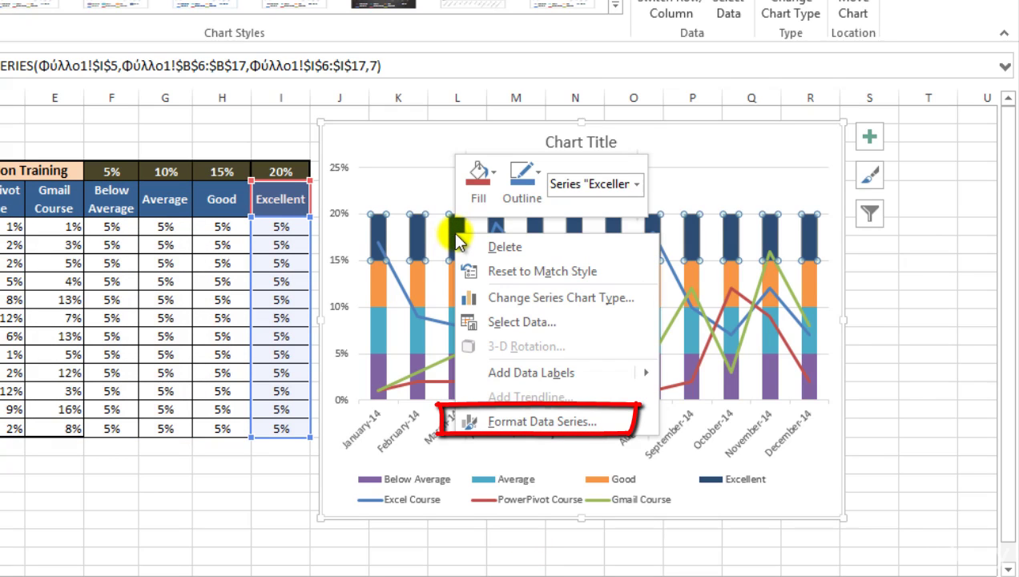
{"action": "left_click", "coordinate": [541, 421]}
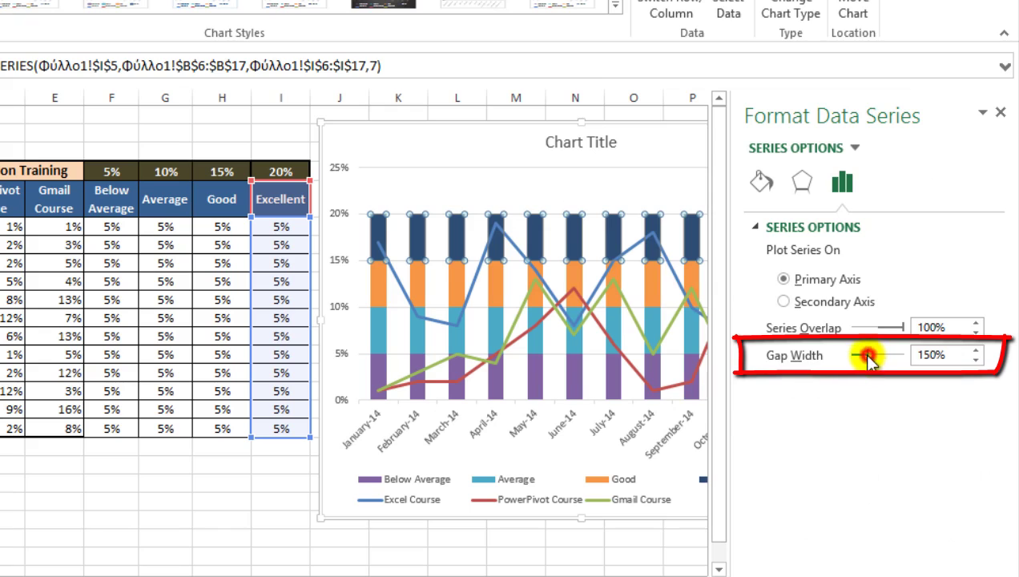
{"action": "left_click_drag", "start_coordinate": [868, 361], "coordinate": [850, 362]}
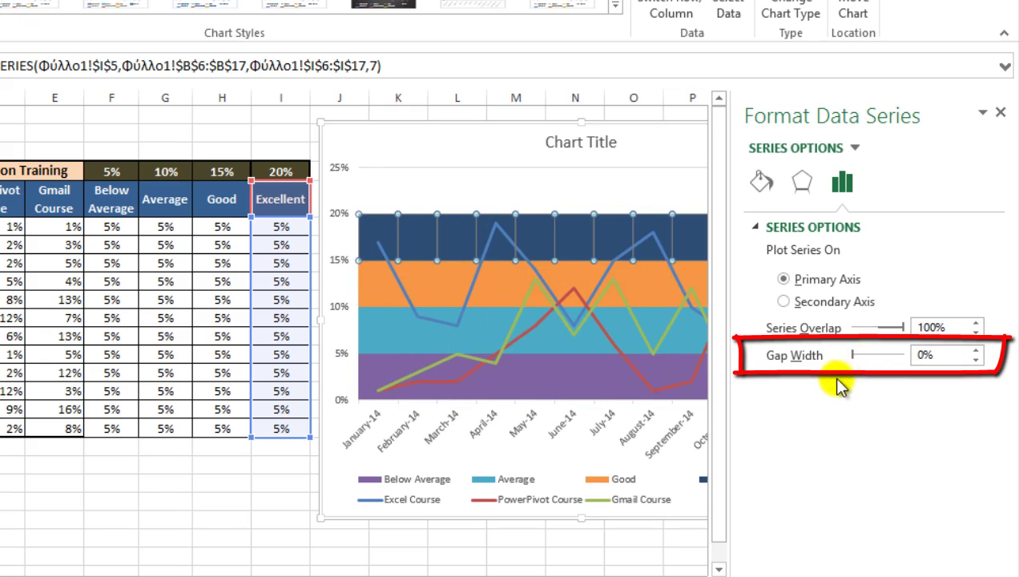
{"action": "left_click", "coordinate": [1000, 117]}
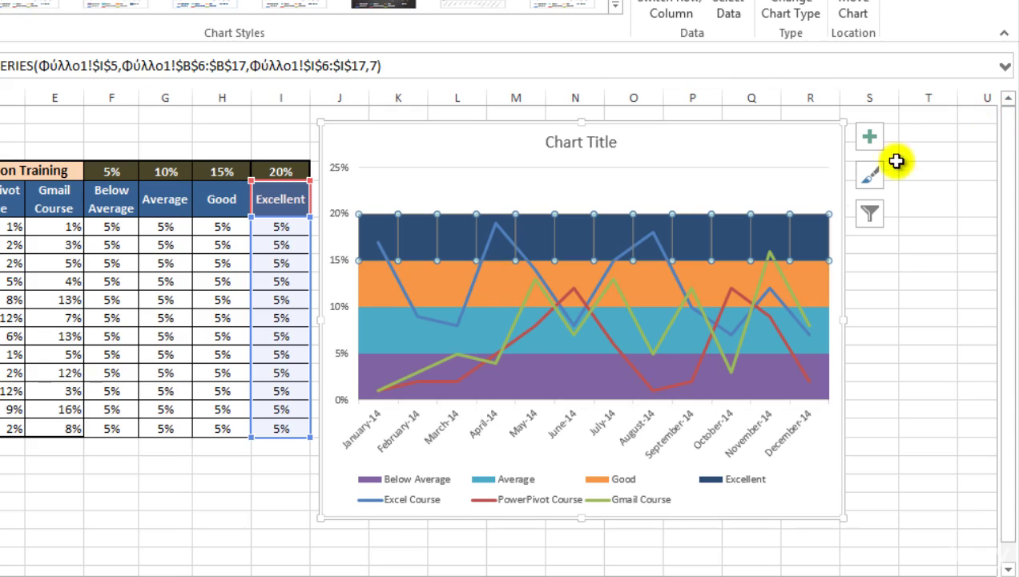
- Set the vertical axis maximum to 0.2 and its major unit to 0.025
{"action": "left_click", "coordinate": [338, 309]}
{"action": "right_click", "coordinate": [338, 309]}
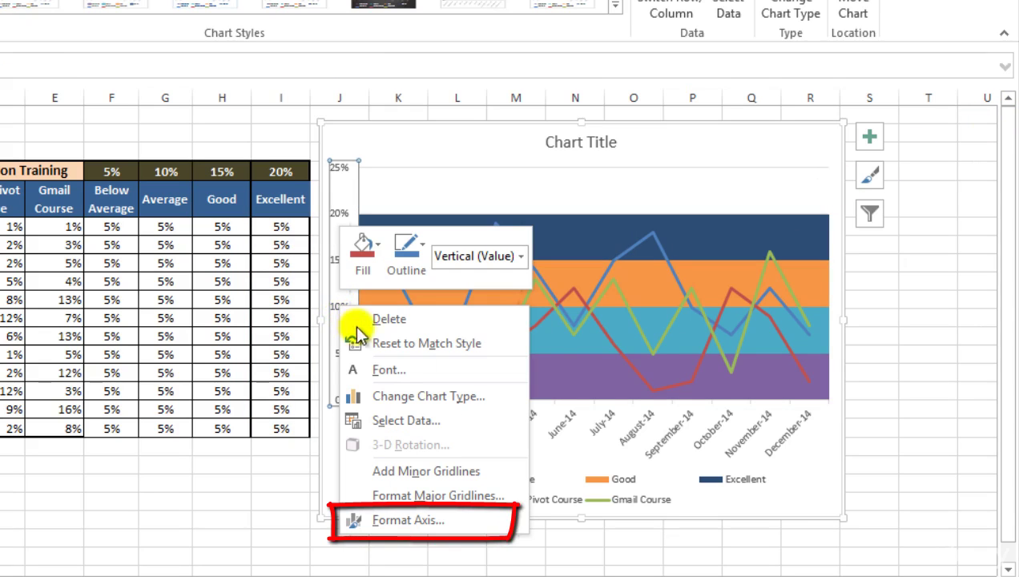
{"action": "left_click", "coordinate": [425, 519]}
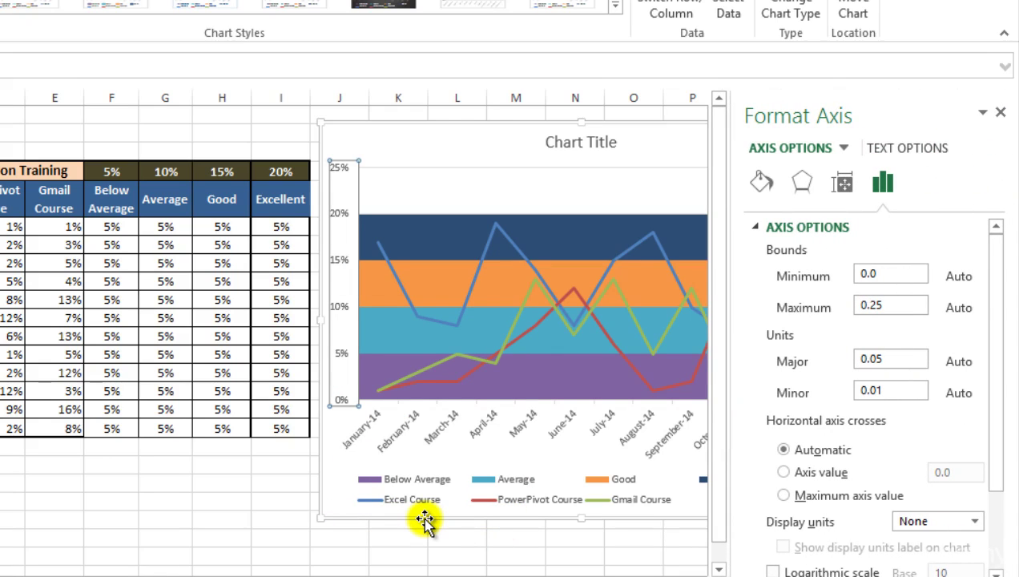
{"action": "left_click", "coordinate": [895, 310]}
{"action": "type", "text": "0.2"}
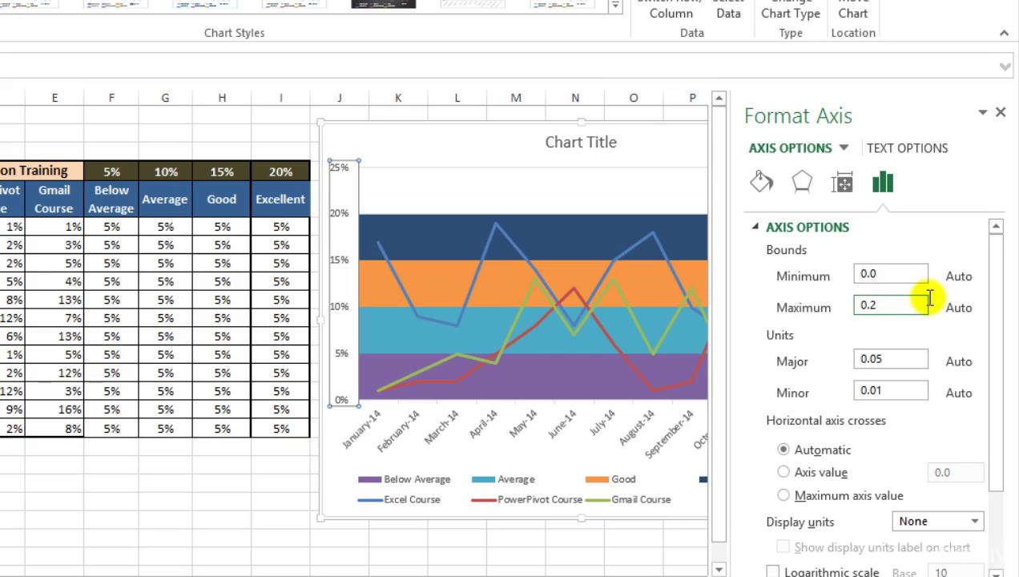
{"action": "left_click", "coordinate": [913, 271]}
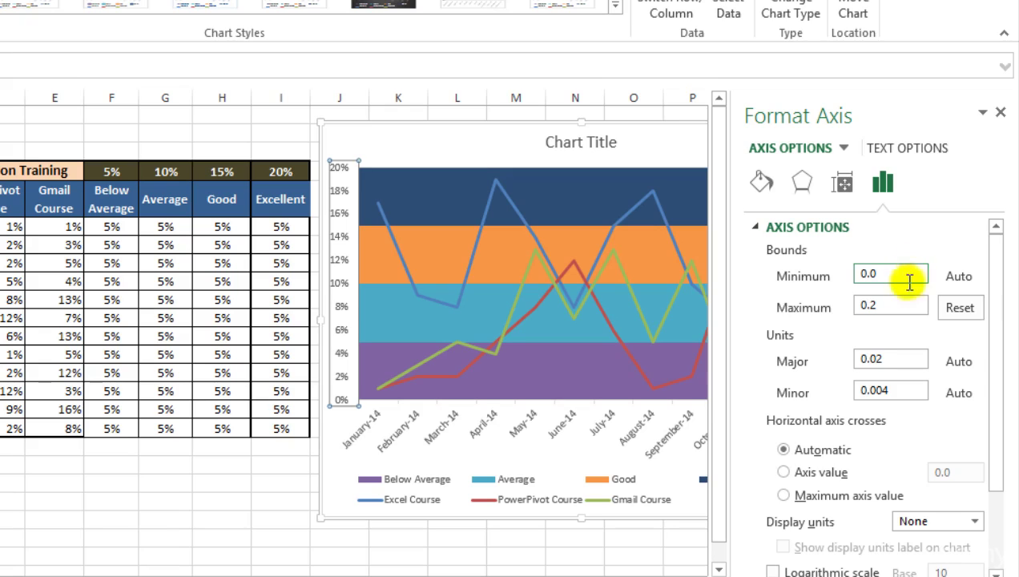
{"action": "left_click", "coordinate": [897, 361]}
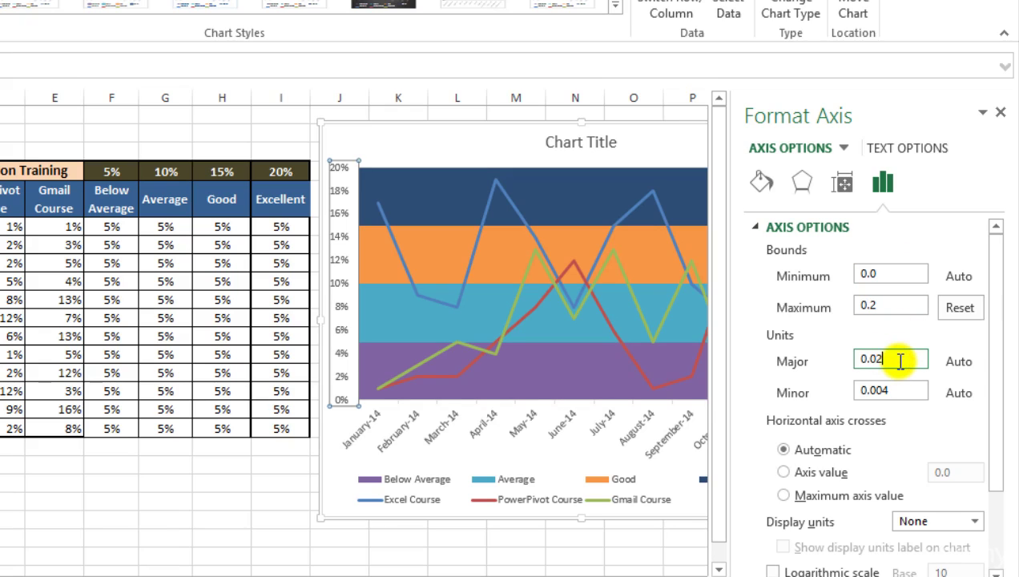
{"action": "type", "text": "5"}
{"action": "left_click", "coordinate": [899, 390]}
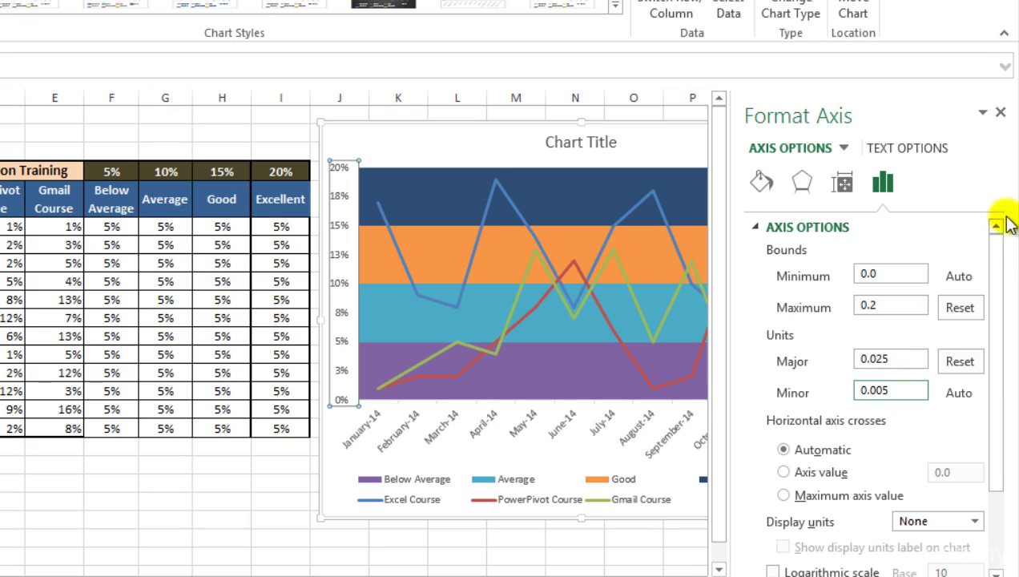
{"action": "left_click", "coordinate": [1001, 114]}
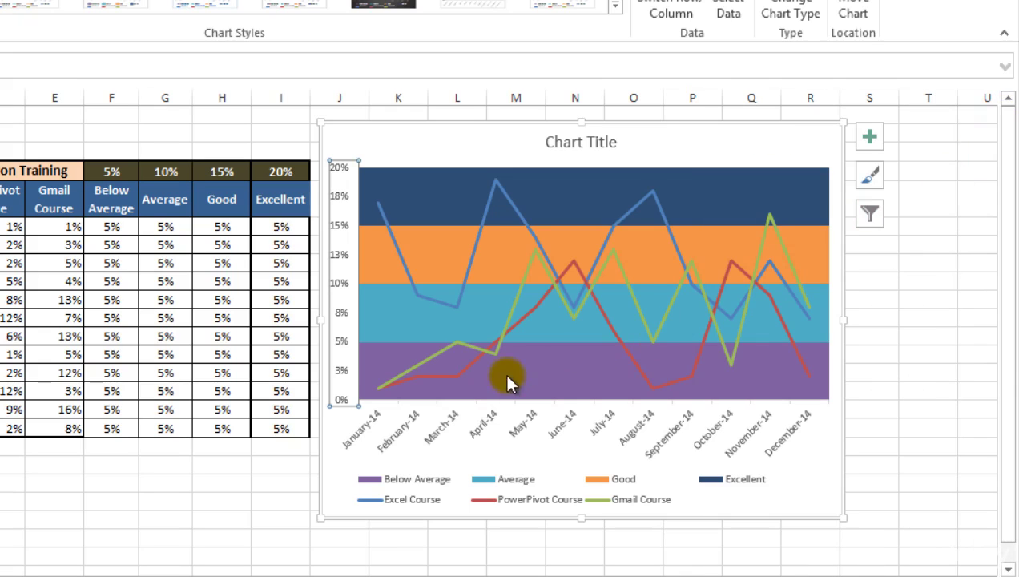
- Give the month axis the short Mar-01 date format so labels read Jan-14 style
{"action": "left_click", "coordinate": [483, 429]}
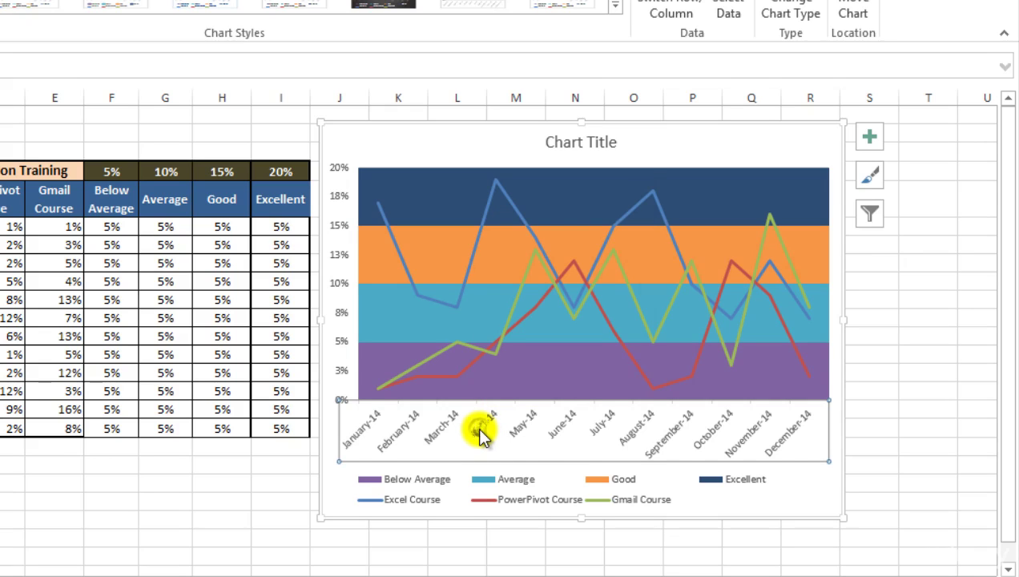
{"action": "right_click", "coordinate": [479, 430]}
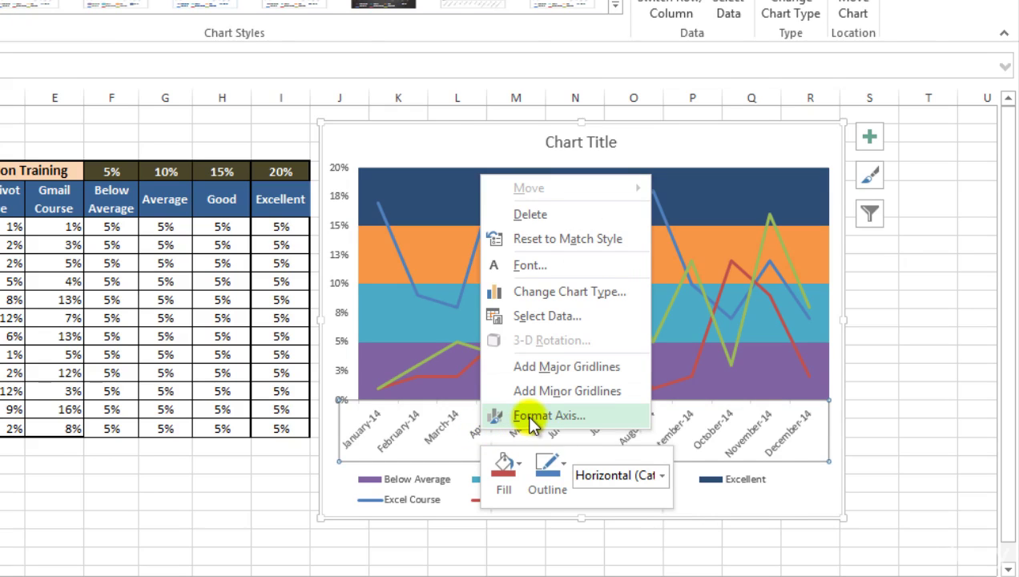
{"action": "left_click", "coordinate": [529, 416]}
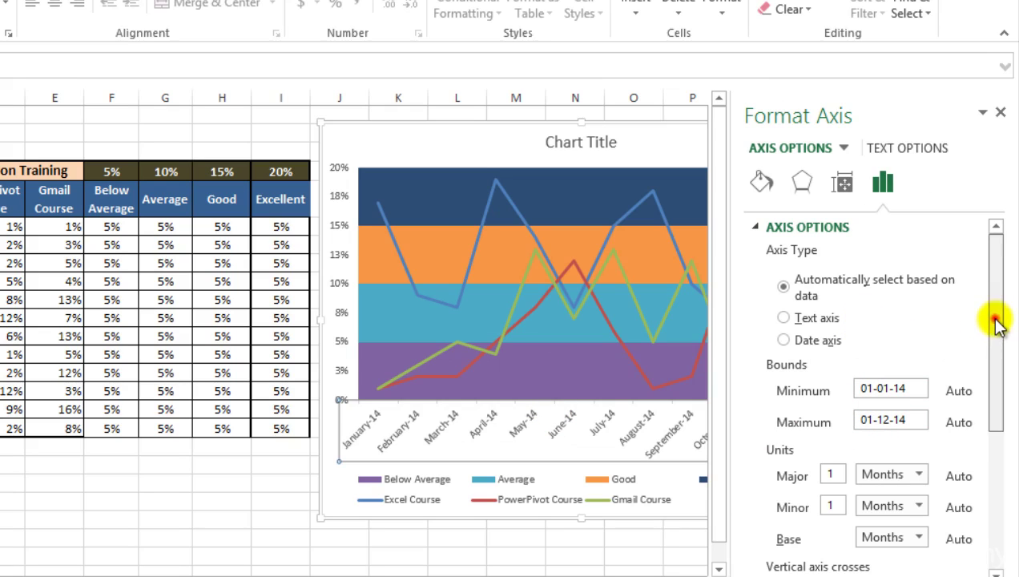
{"action": "left_click_drag", "start_coordinate": [993, 324], "coordinate": [999, 480]}
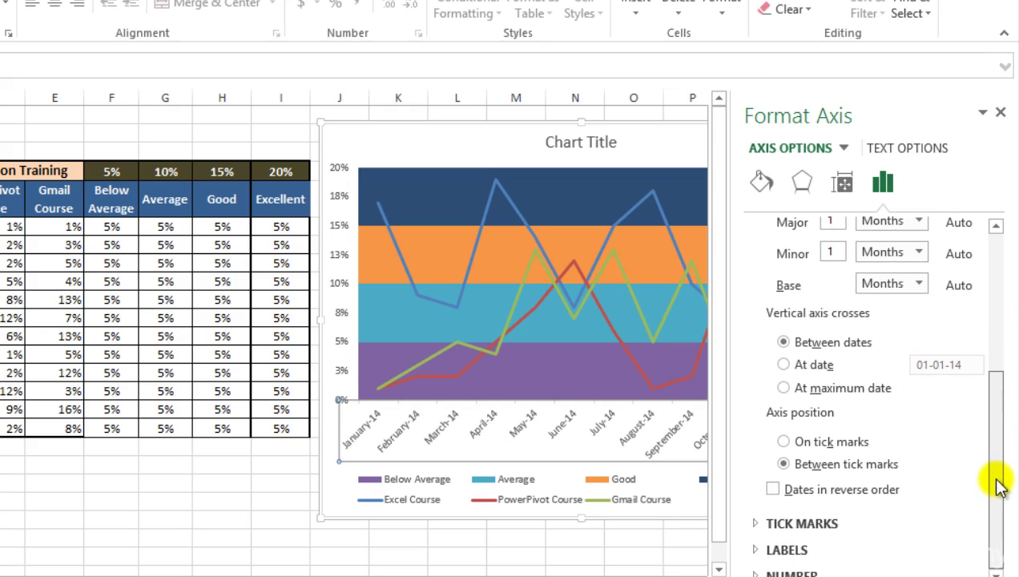
{"action": "left_click", "coordinate": [753, 571]}
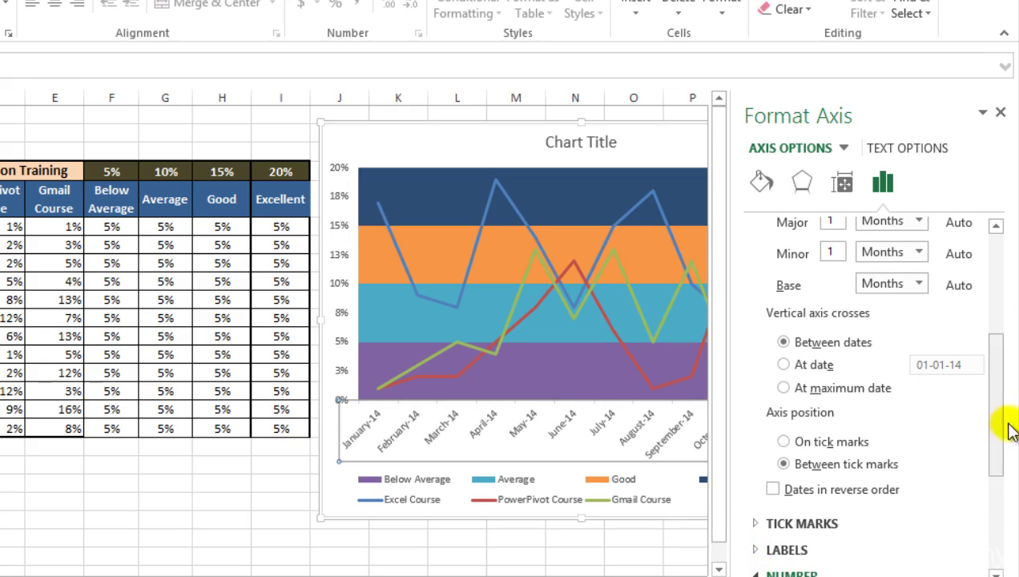
{"action": "left_click_drag", "start_coordinate": [993, 397], "coordinate": [993, 534]}
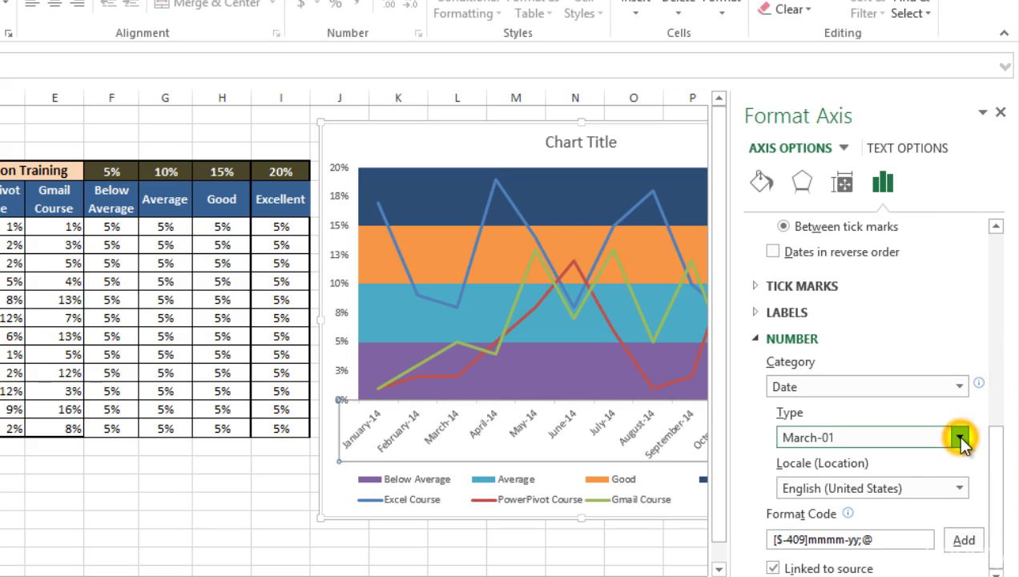
{"action": "left_click", "coordinate": [958, 437]}
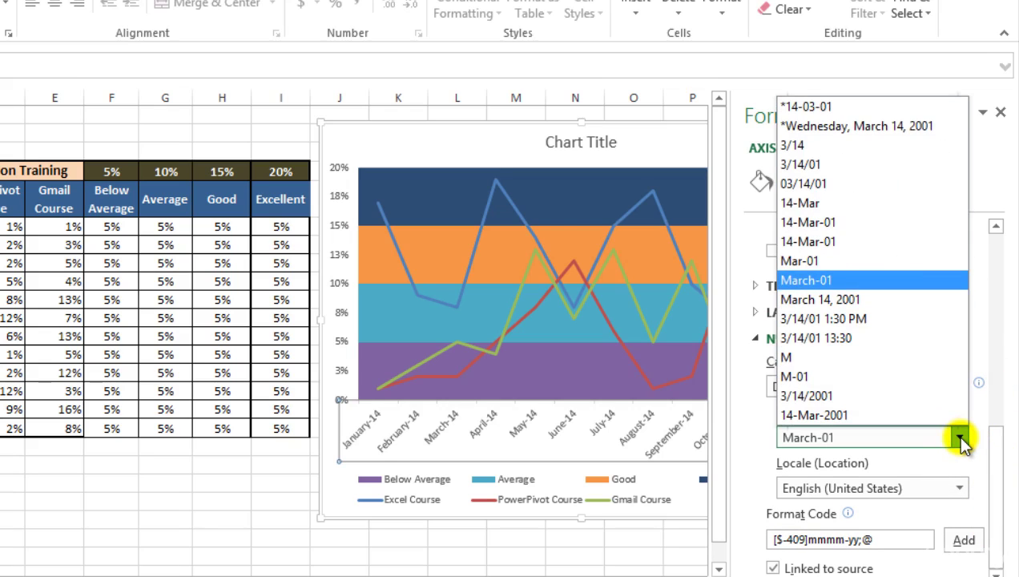
{"action": "left_click", "coordinate": [798, 261]}
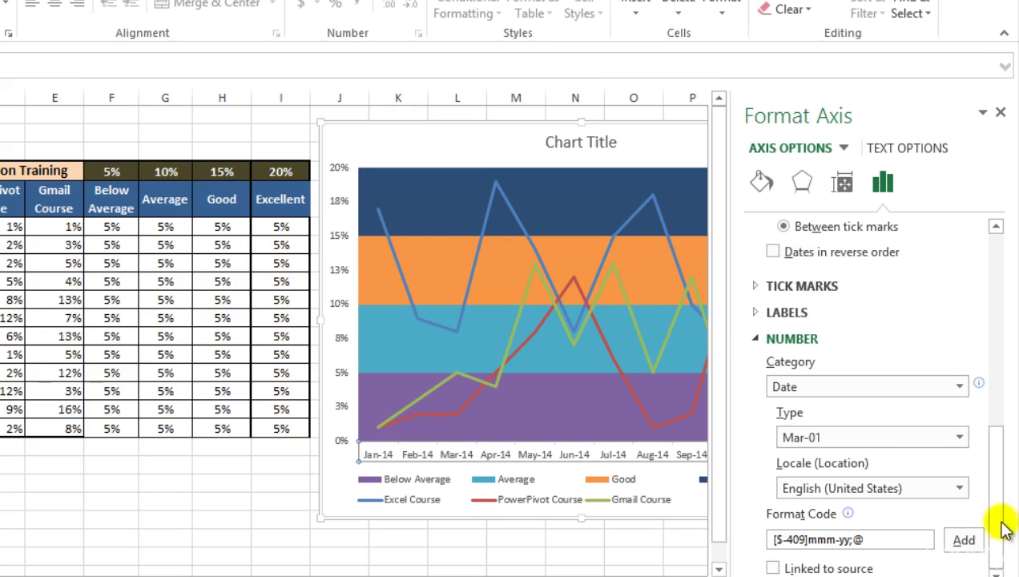
{"action": "left_click_drag", "start_coordinate": [997, 525], "coordinate": [994, 298]}
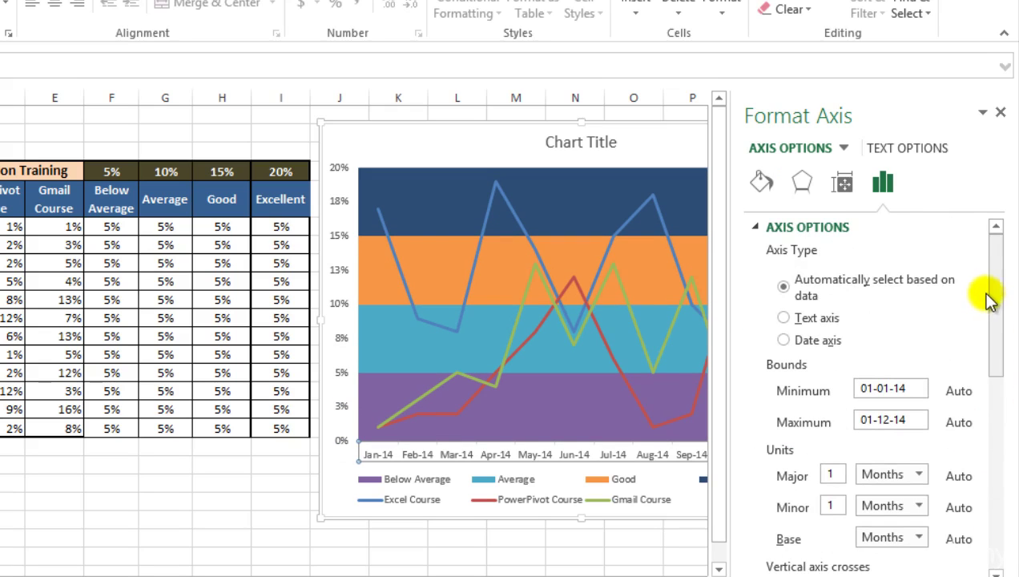
- Set the month axis text direction to Rotate all text 90° so Jan-14 to Dec-14 run vertically
{"action": "left_click", "coordinate": [841, 185]}
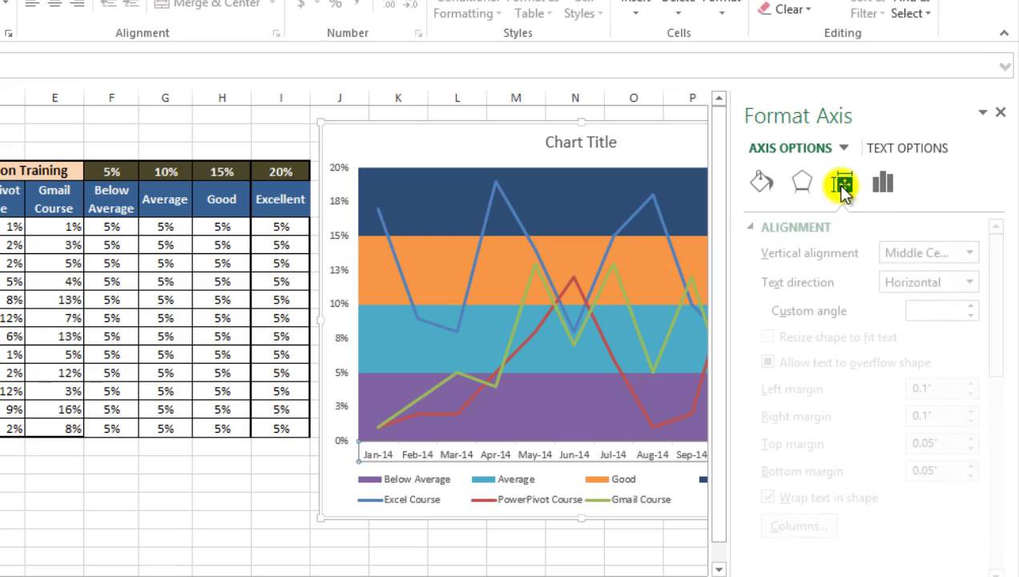
{"action": "left_click", "coordinate": [974, 282]}
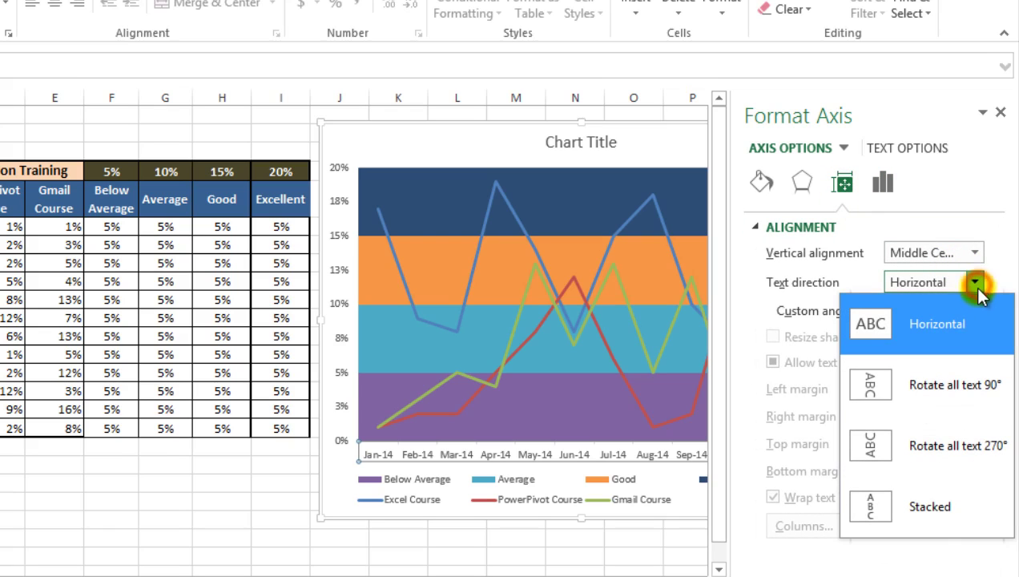
{"action": "left_click", "coordinate": [929, 405]}
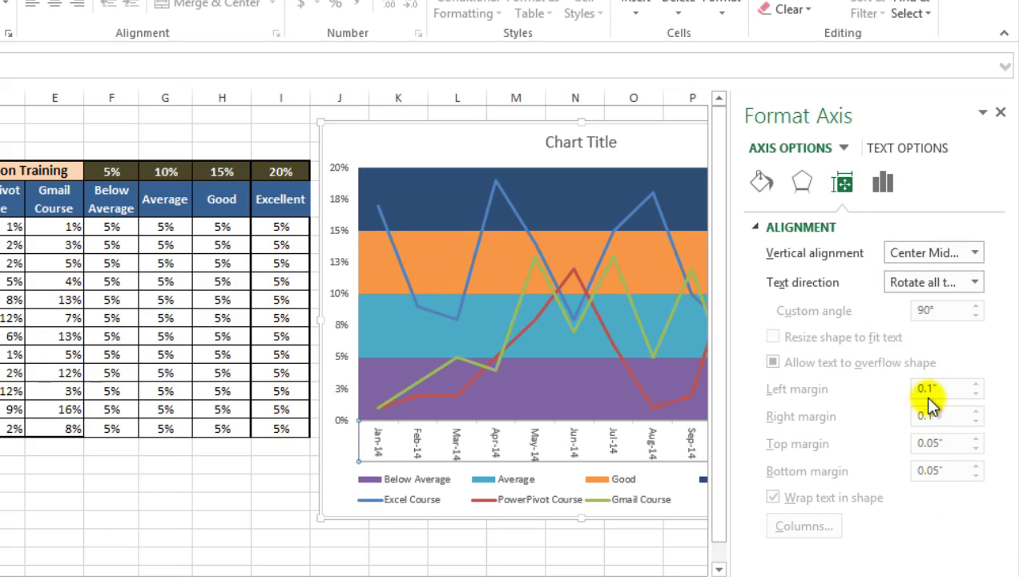
{"action": "left_click", "coordinate": [1001, 117]}
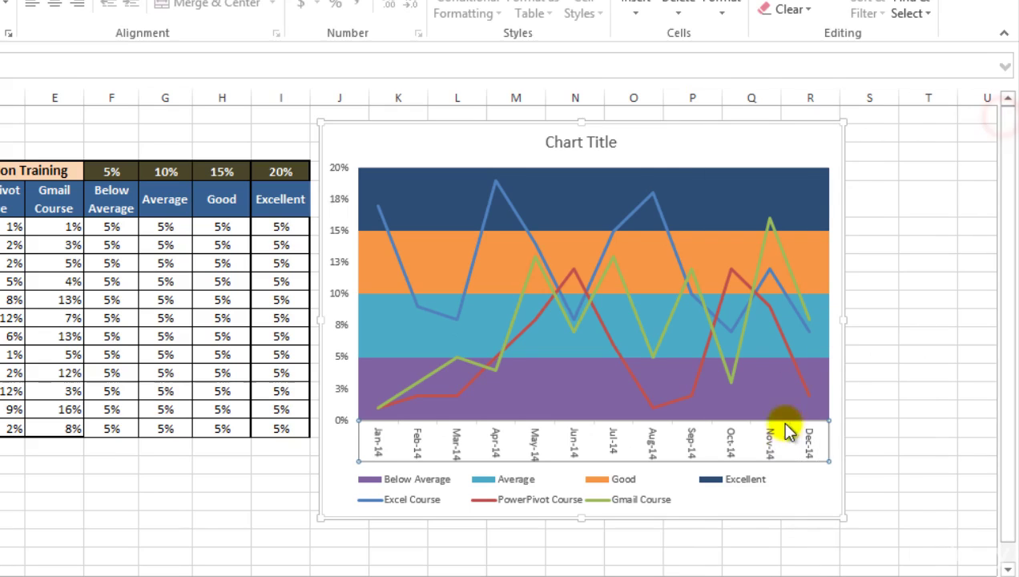
{"action": "left_click", "coordinate": [851, 474]}
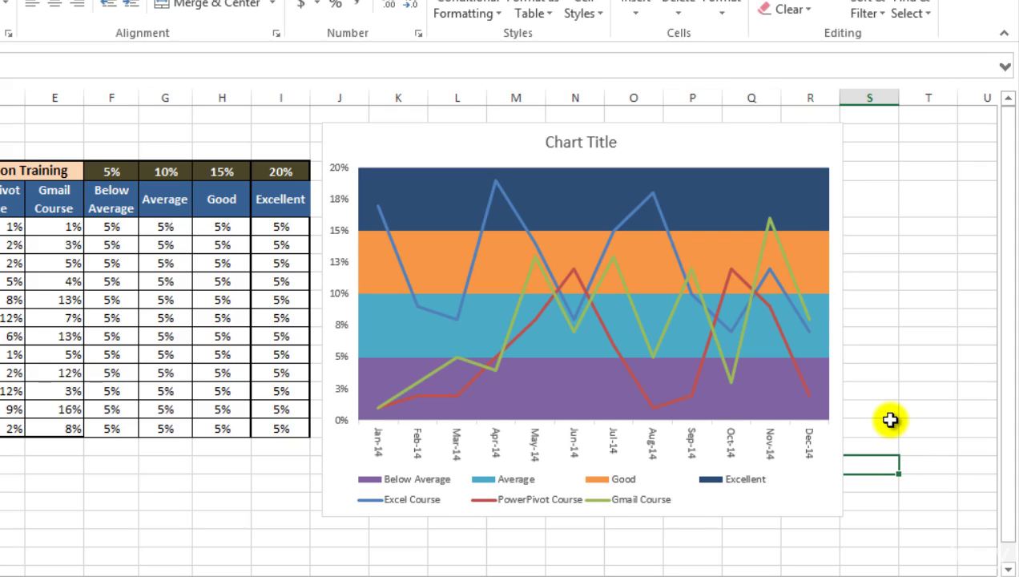
- Label the Gmail Course's December end point with its 8% value on the right
{"action": "left_click", "coordinate": [809, 320]}
{"action": "mouse_move", "coordinate": [821, 324]}
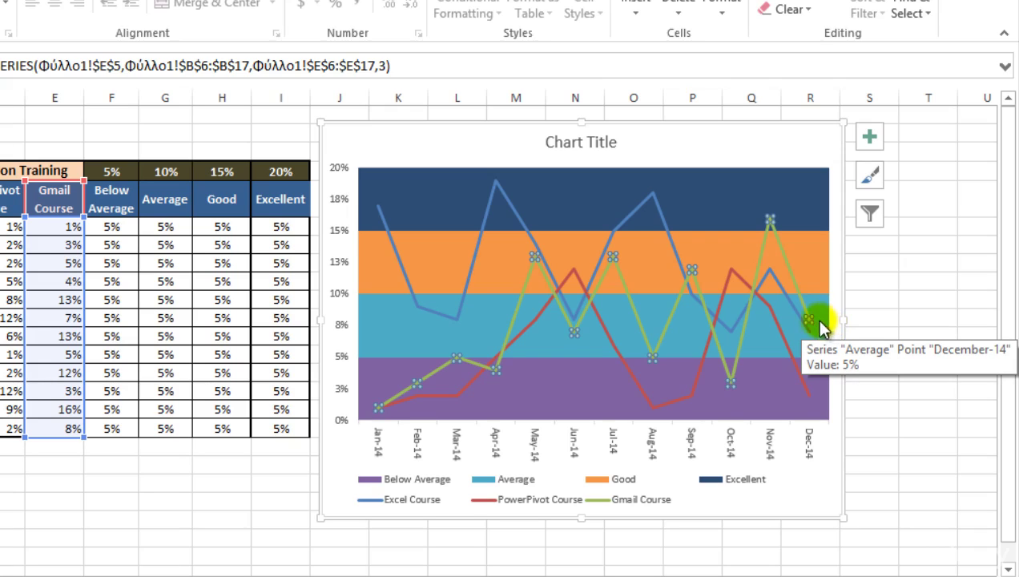
{"action": "left_click", "coordinate": [817, 322]}
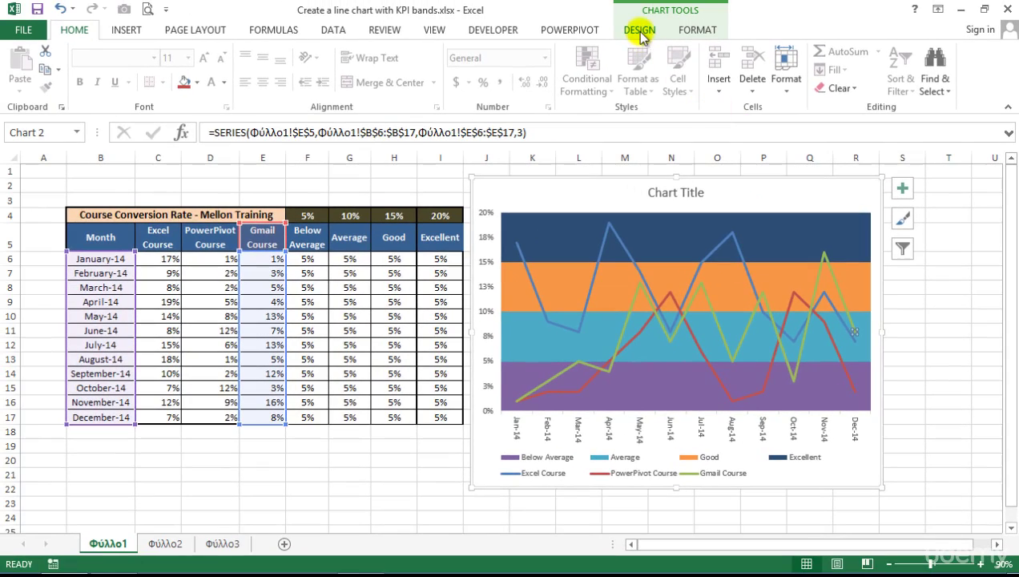
{"action": "left_click", "coordinate": [639, 30]}
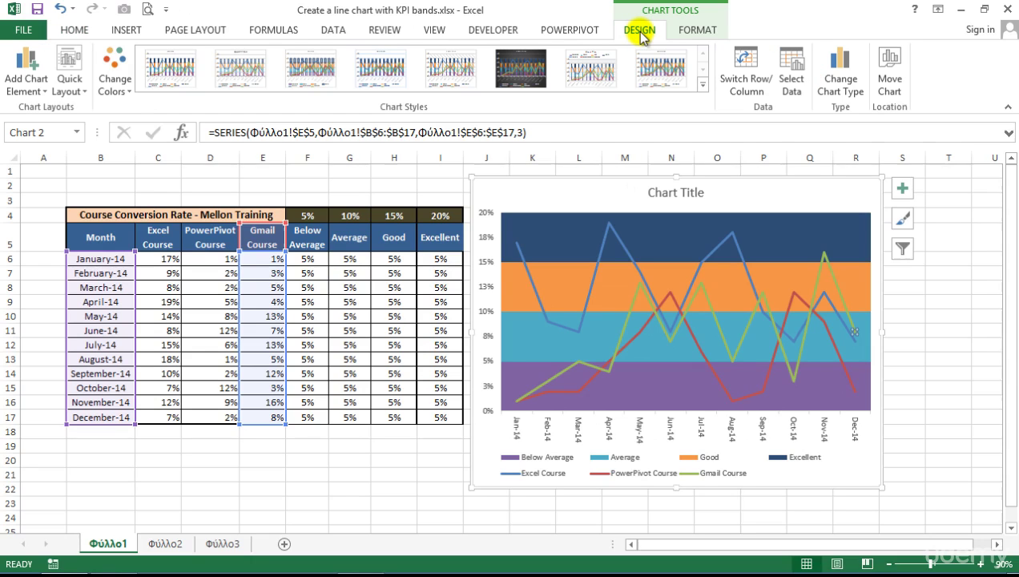
{"action": "left_click", "coordinate": [46, 93]}
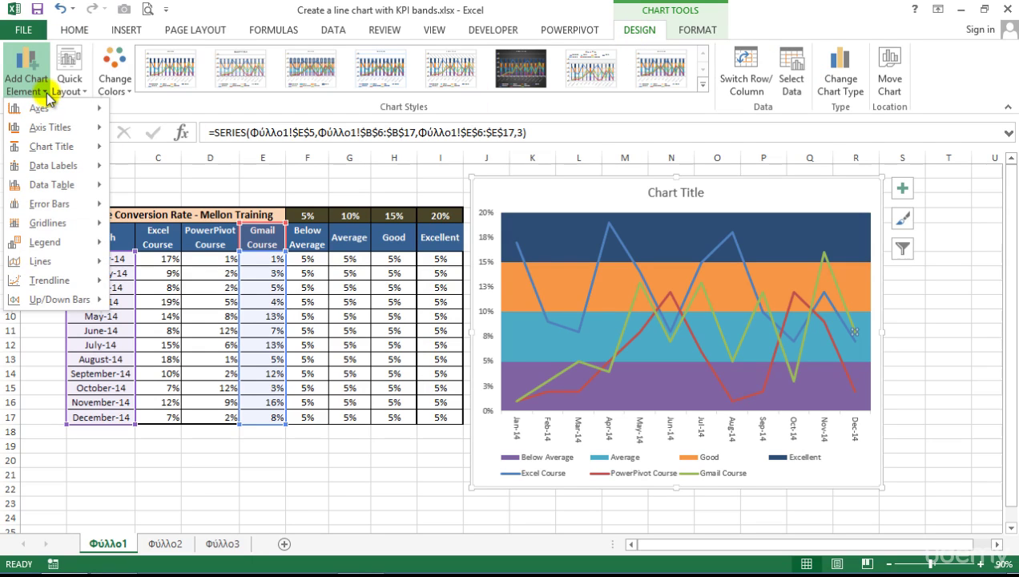
{"action": "left_click", "coordinate": [80, 165]}
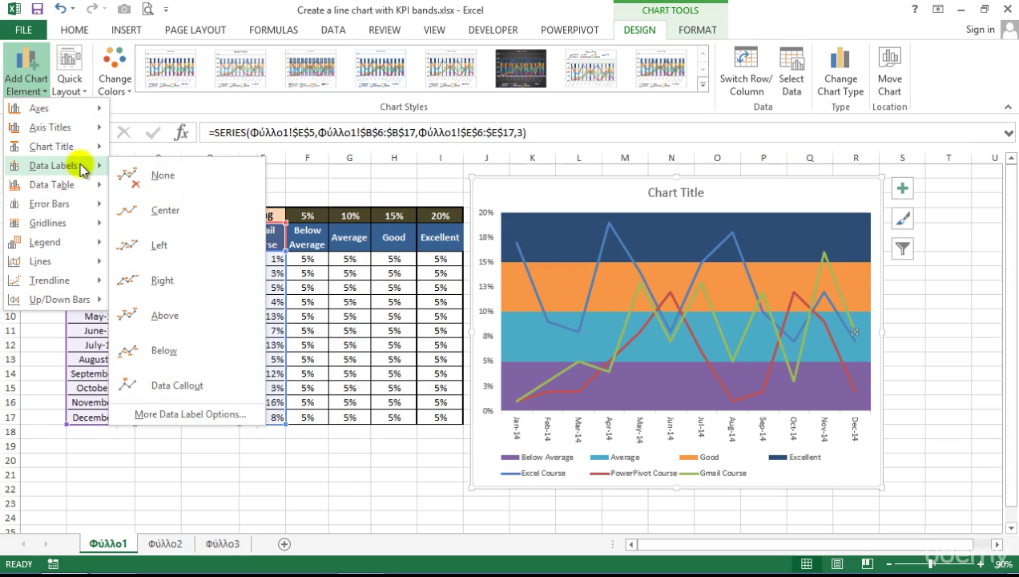
{"action": "left_click", "coordinate": [168, 280]}
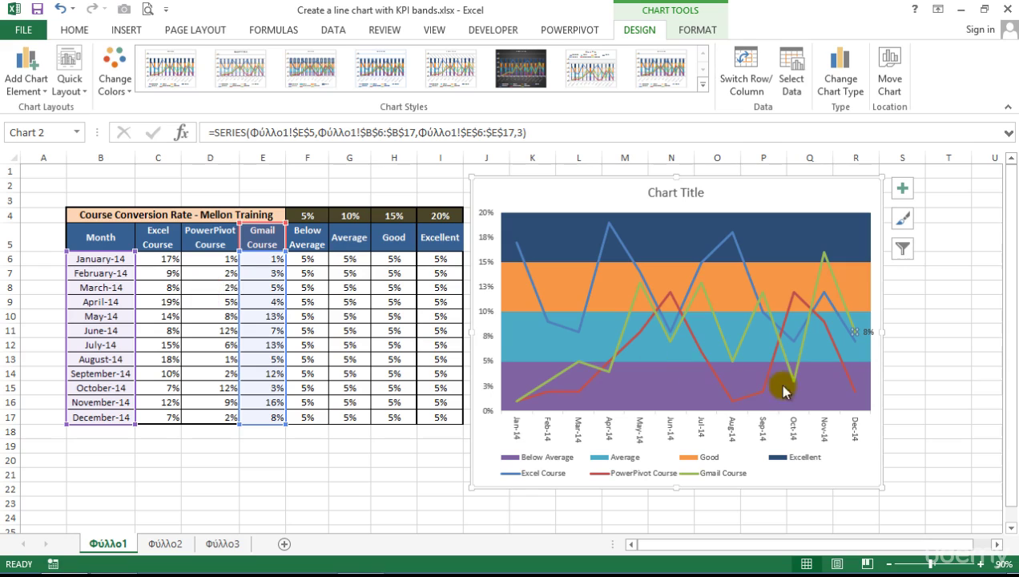
- Add right-side value labels to the last Excel Course (7%) and PowerPivot Course (2%) points
{"action": "left_click", "coordinate": [853, 342]}
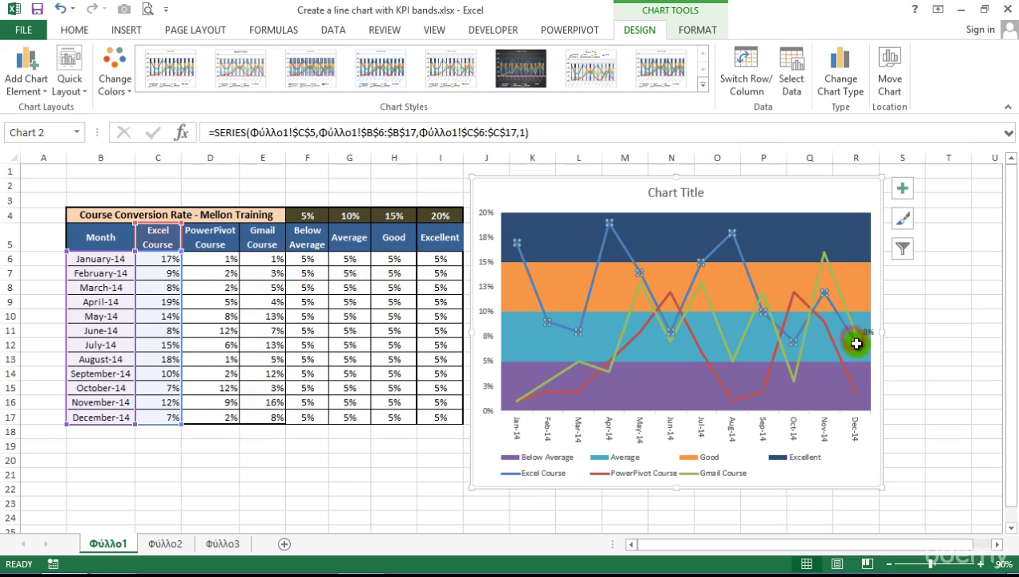
{"action": "left_click", "coordinate": [847, 333]}
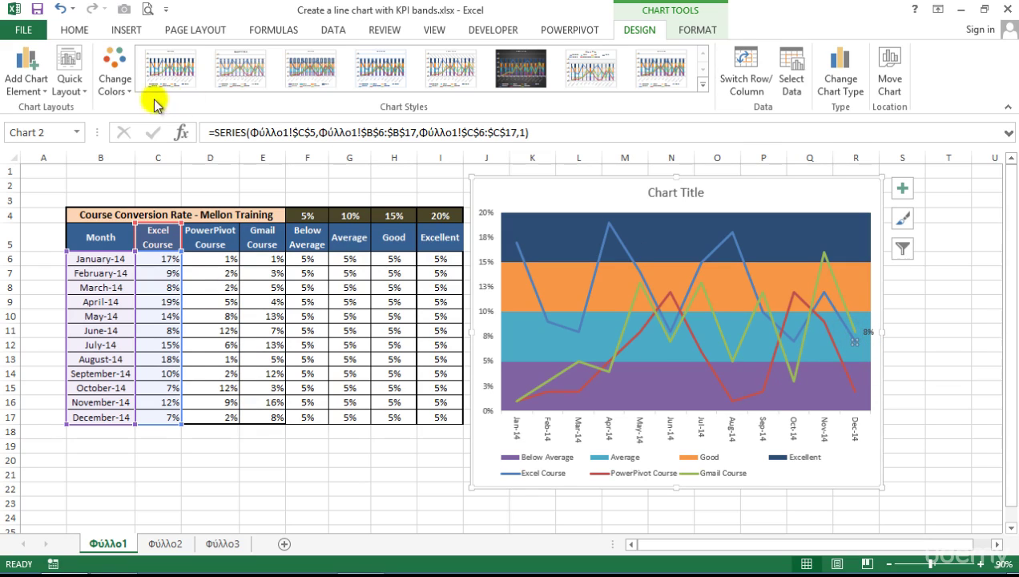
{"action": "left_click", "coordinate": [25, 66]}
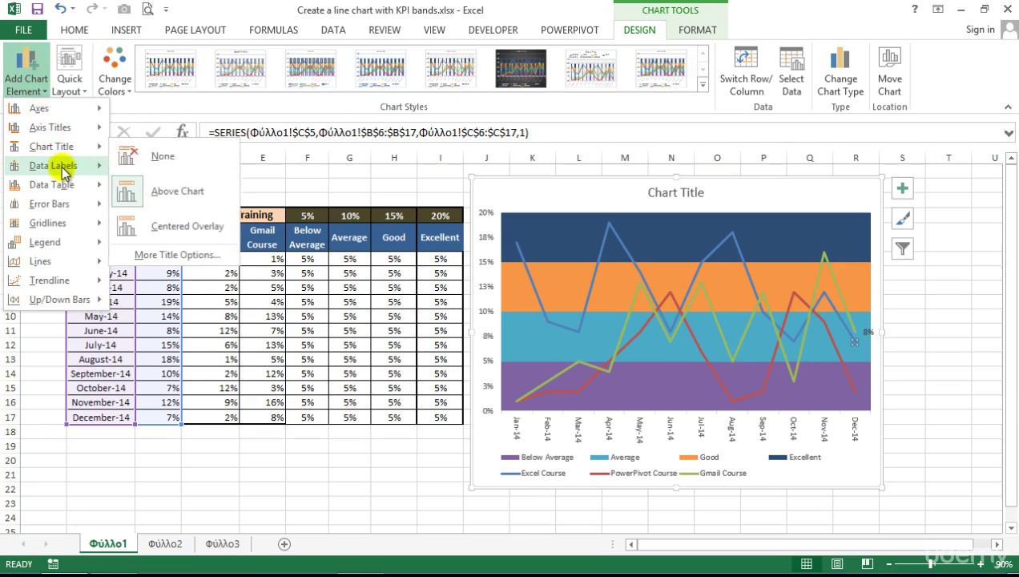
{"action": "mouse_move", "coordinate": [53, 165]}
{"action": "left_click", "coordinate": [192, 284]}
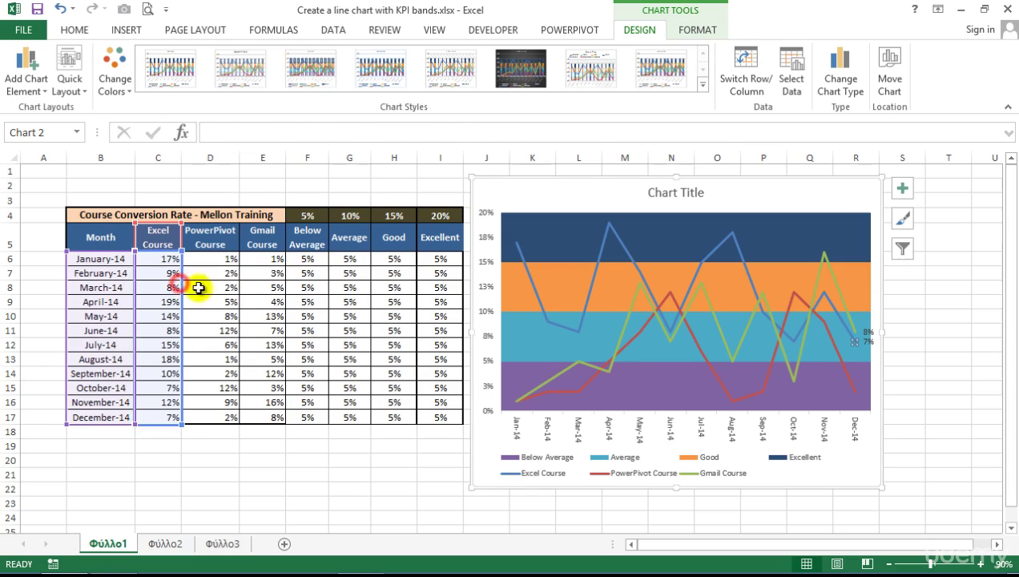
{"action": "left_click", "coordinate": [851, 384]}
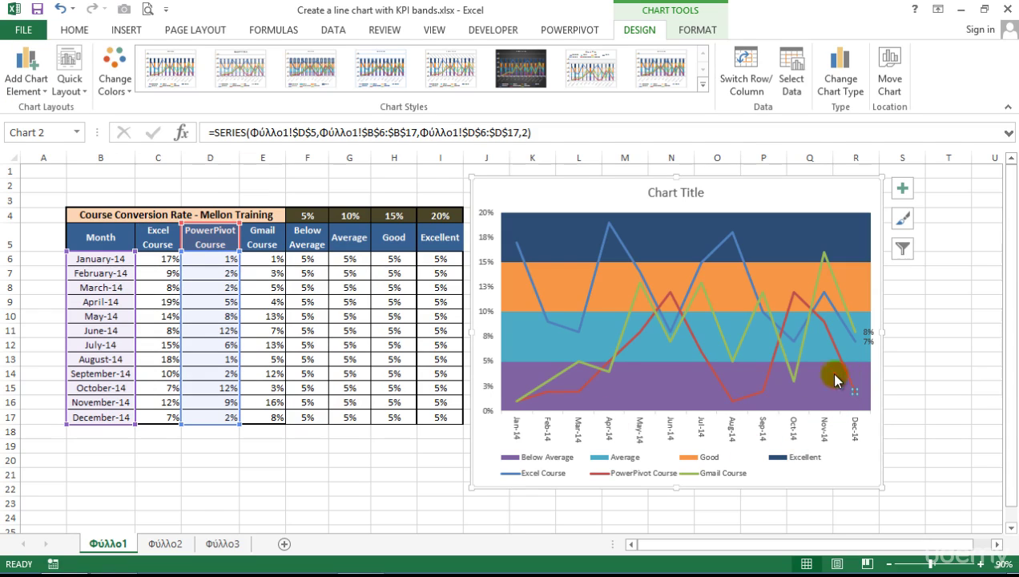
{"action": "left_click", "coordinate": [46, 92]}
{"action": "mouse_move", "coordinate": [53, 165]}
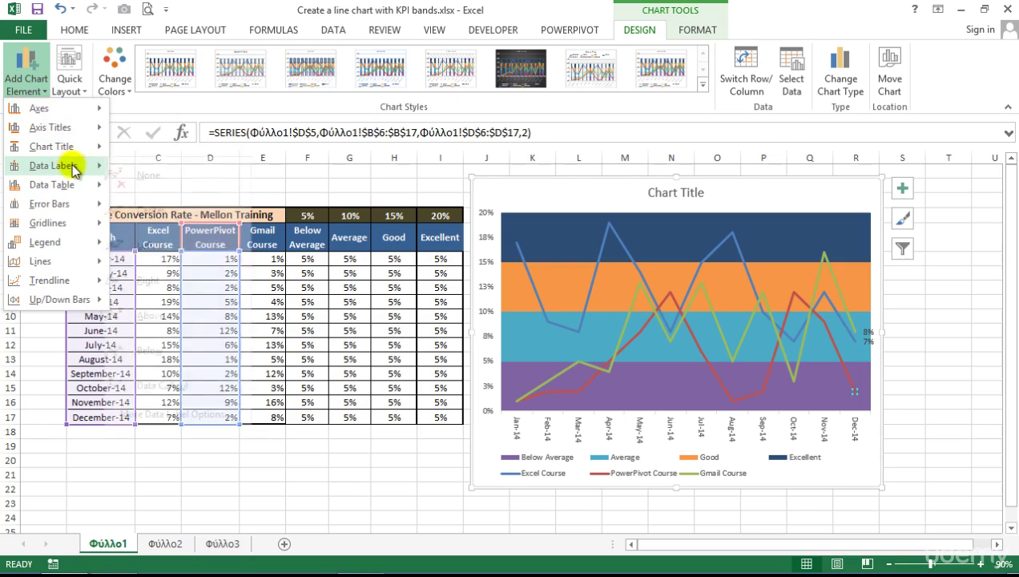
{"action": "left_click", "coordinate": [166, 278]}
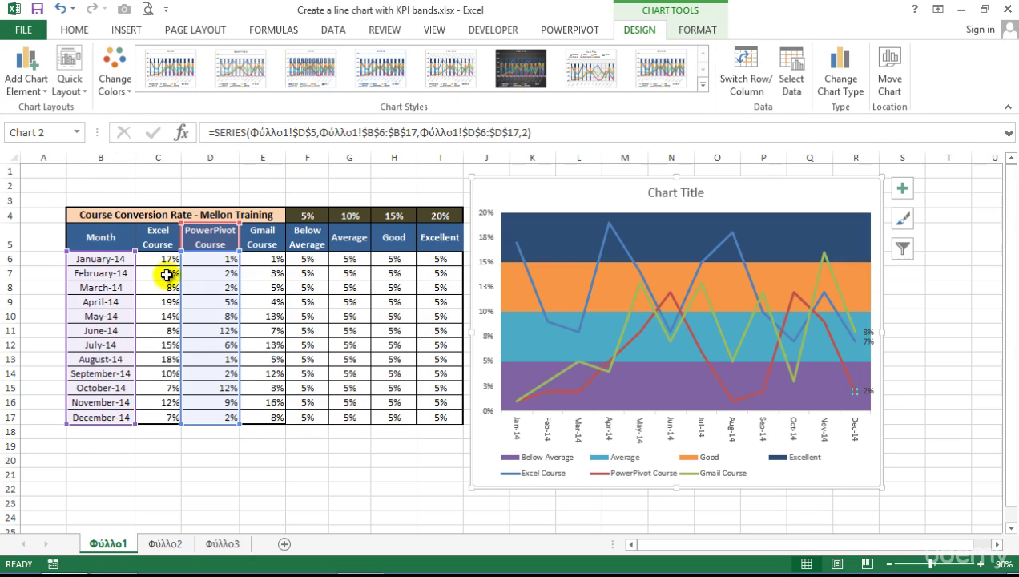